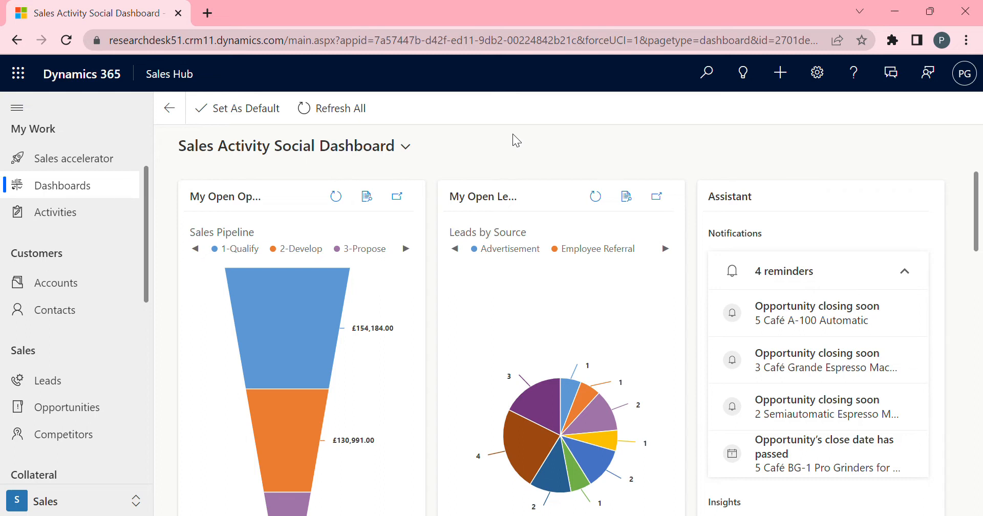
# Create a new lead and set its topic to "Interested in 3D Printers".
pyautogui.click(62, 384)
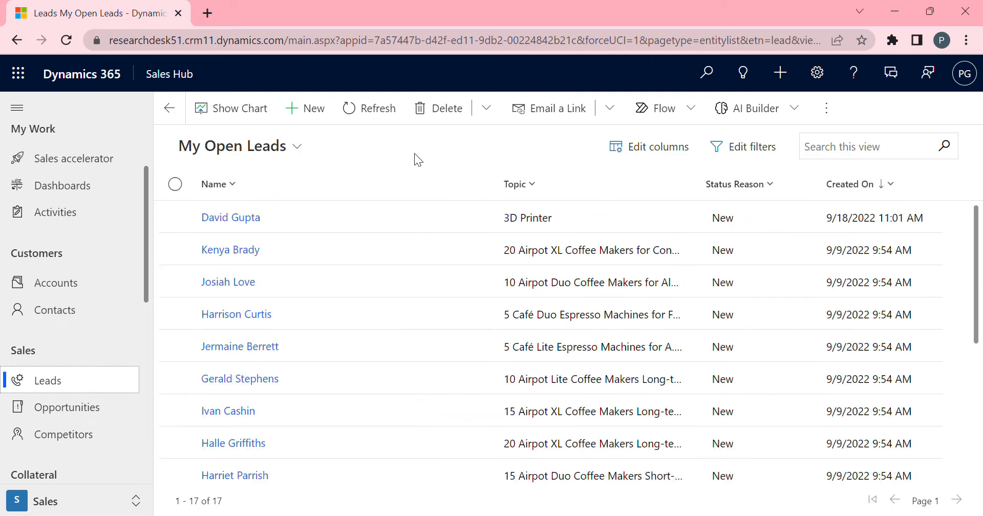
pyautogui.click(311, 109)
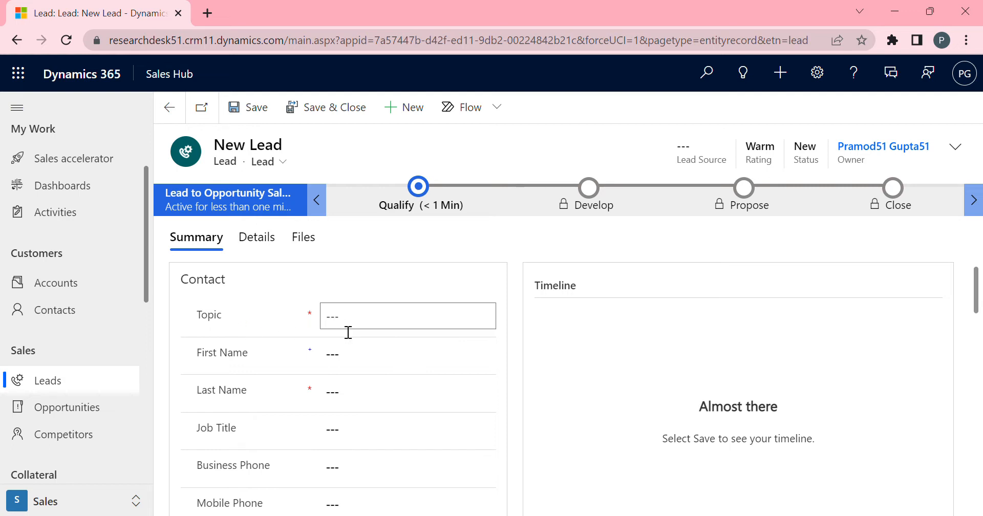
pyautogui.click(380, 325)
pyautogui.write('Interested in 3D Printers')
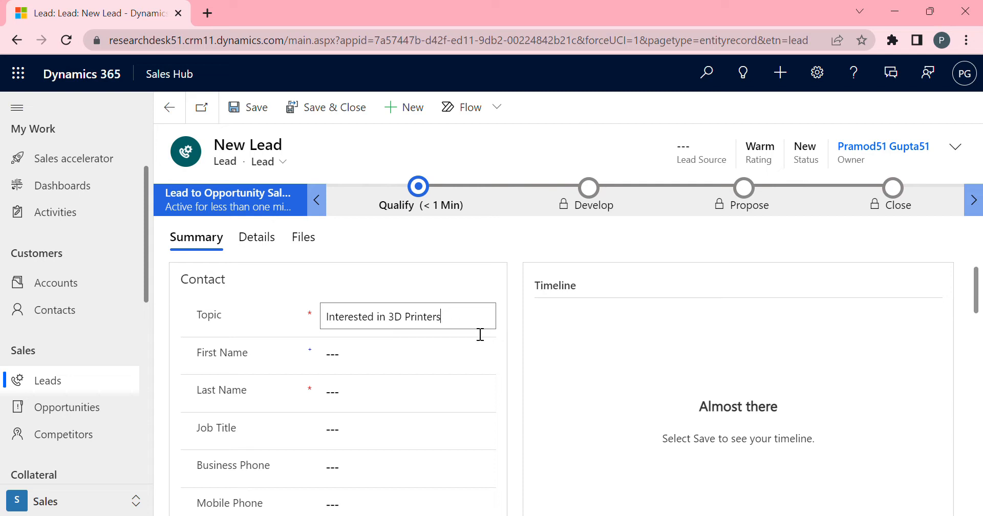
# Enter the lead's first name and last name.
pyautogui.click(400, 358)
pyautogui.write('Da')
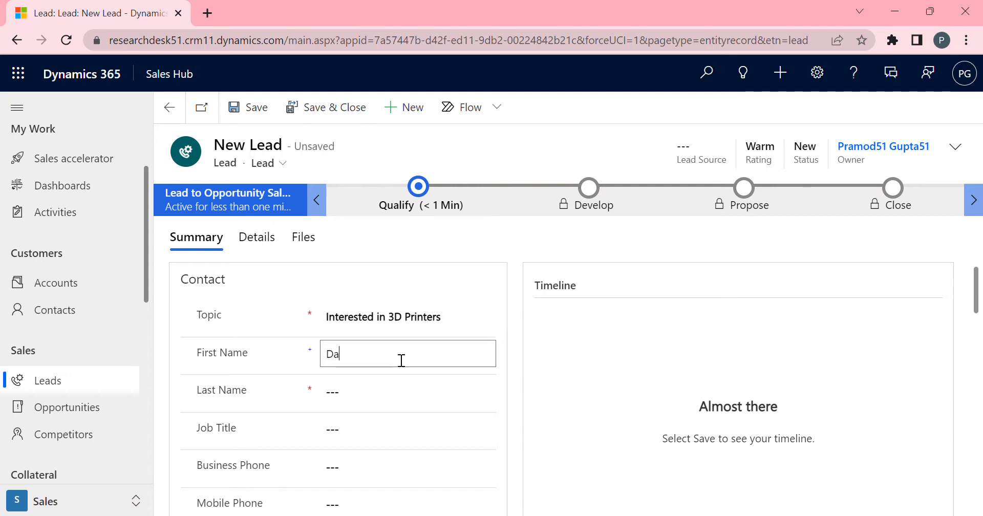
pyautogui.write('vid')
pyautogui.click(378, 402)
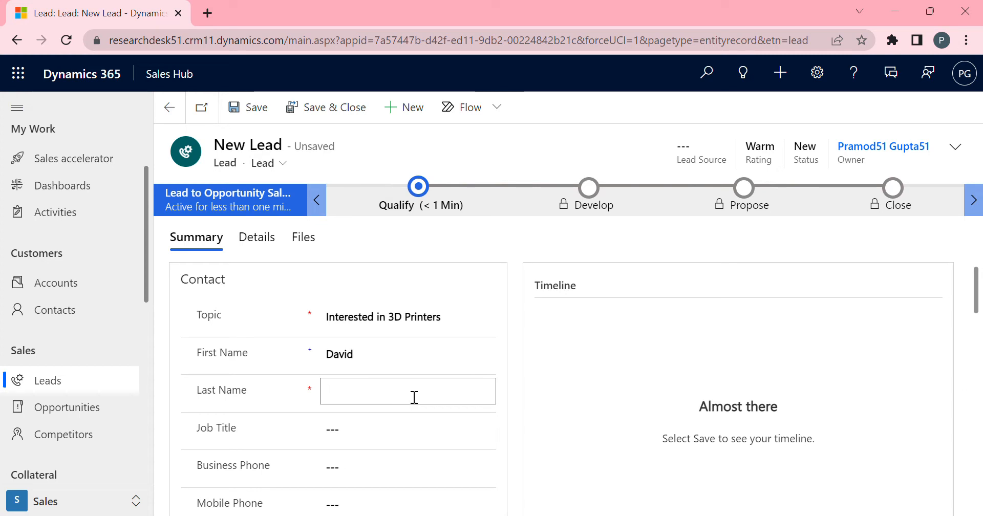
pyautogui.write('Demo')
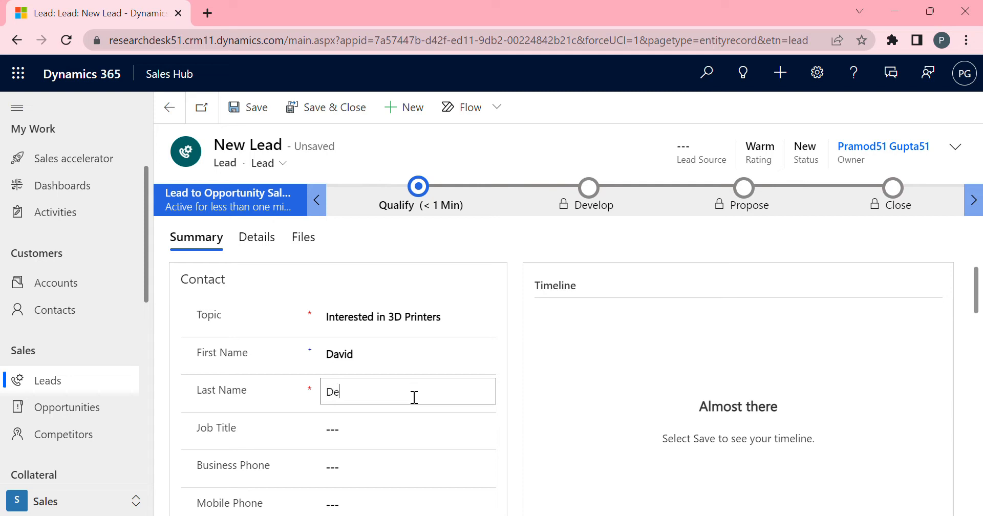
pyautogui.click(535, 377)
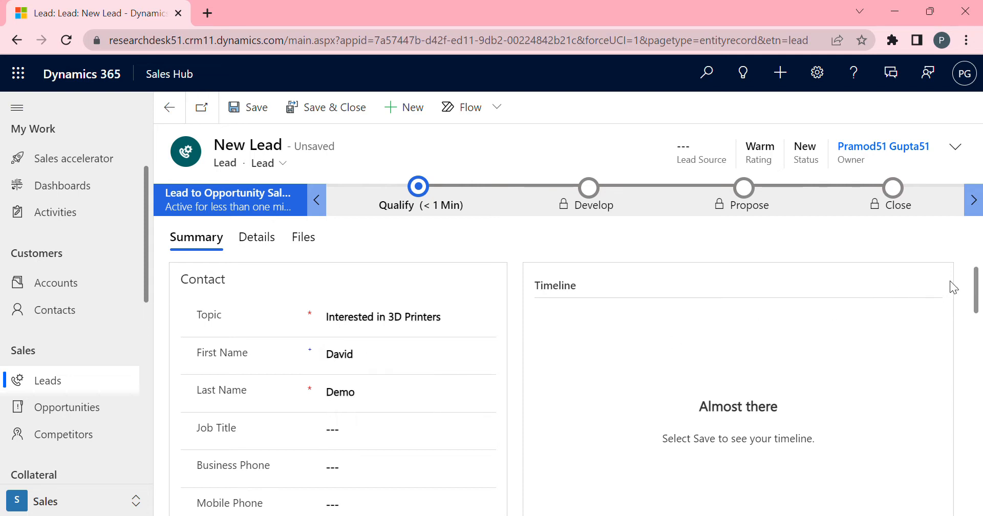
# Set the lead's job title to Supervisor.
pyautogui.moveTo(977, 294)
pyautogui.mouseDown()
pyautogui.moveTo(977, 464)
pyautogui.moveTo(980, 287)
pyautogui.moveTo(974, 311)
pyautogui.mouseUp()
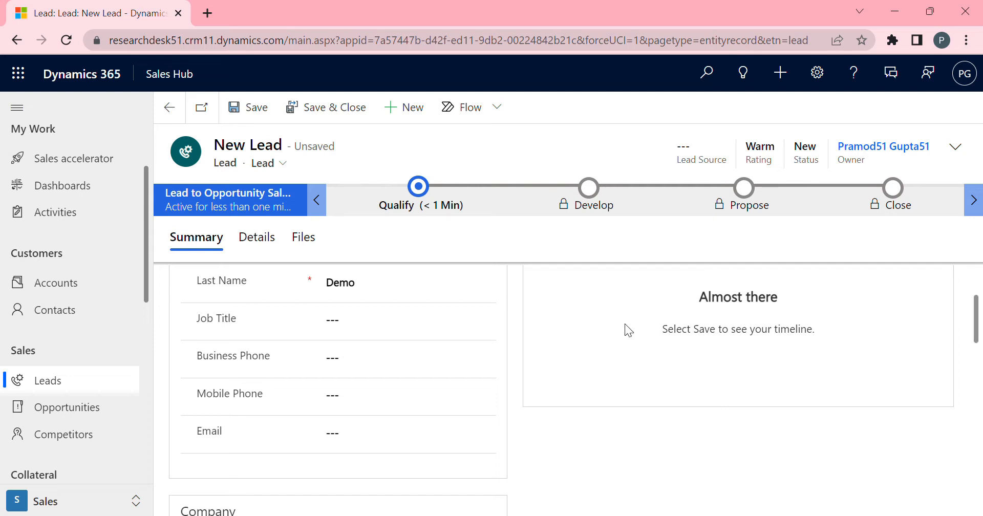
pyautogui.click(391, 330)
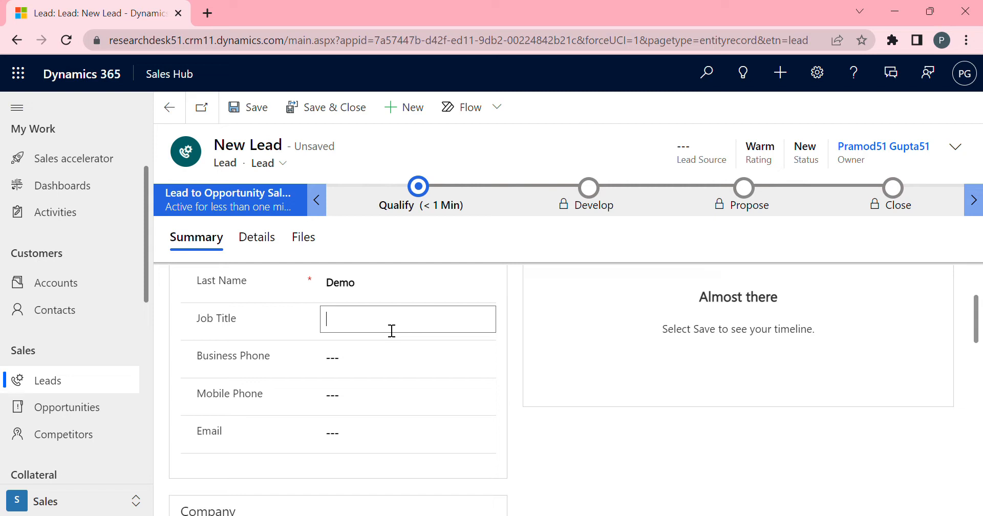
pyautogui.write('Supervisior')
pyautogui.doubleClick(358, 320)
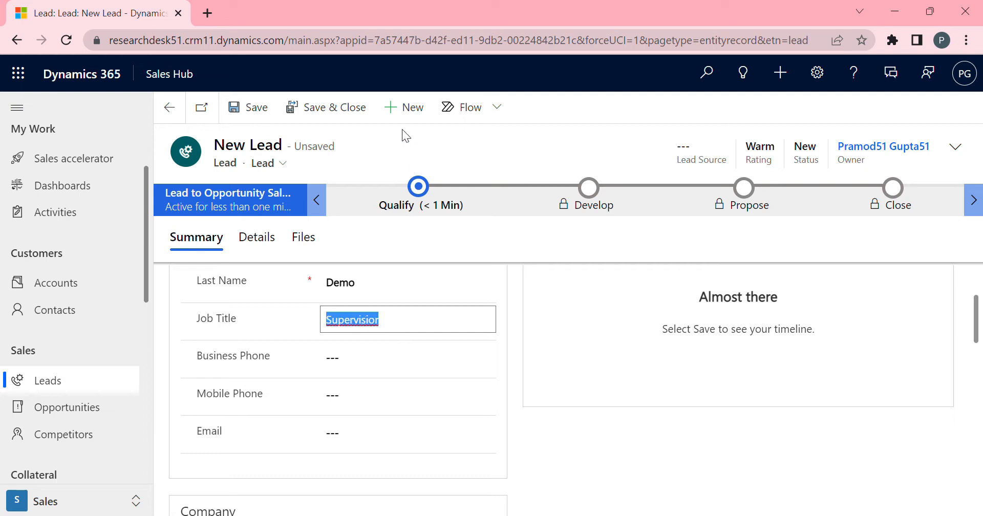
pyautogui.write('Supervisor')
# Fill in the lead's business phone and mobile phone numbers.
pyautogui.click(381, 369)
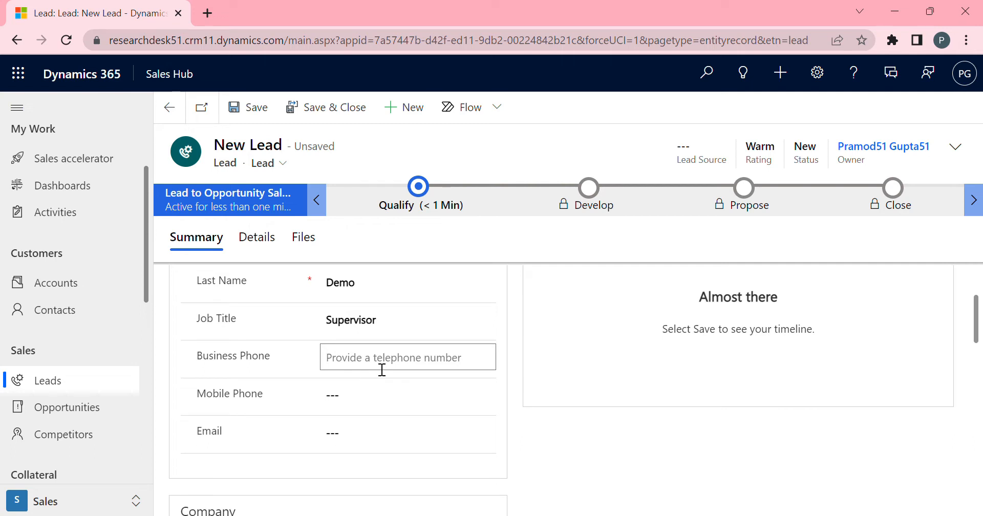
pyautogui.write('999')
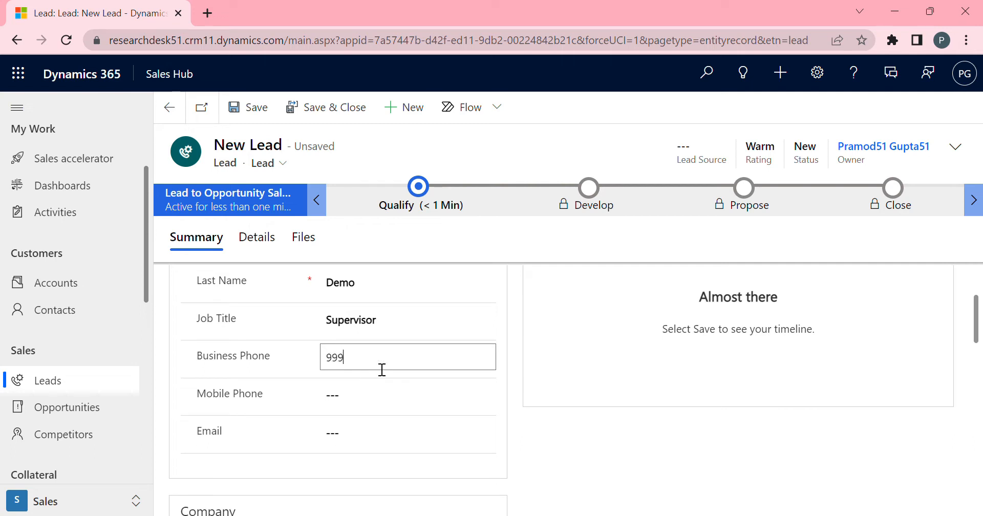
pyautogui.write('9999999')
pyautogui.press('Tab')
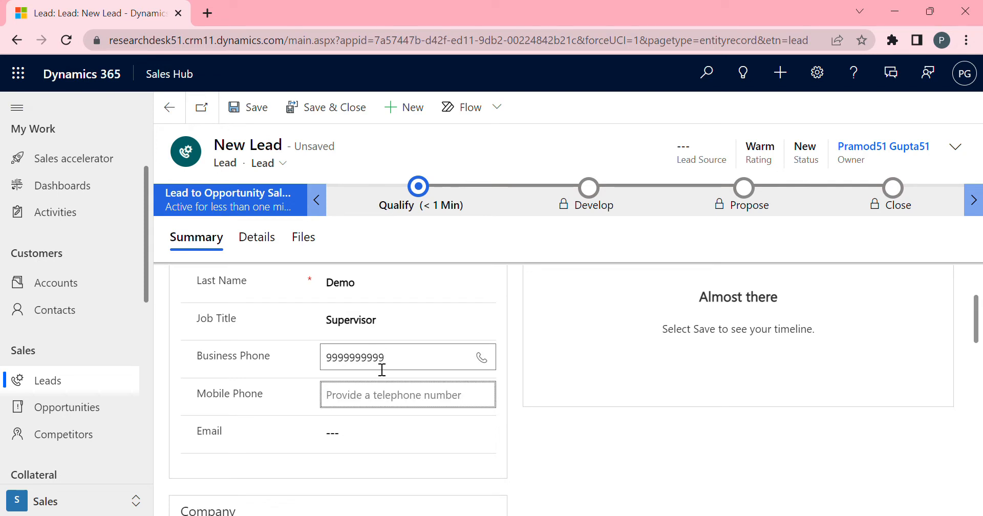
pyautogui.write('999999999')
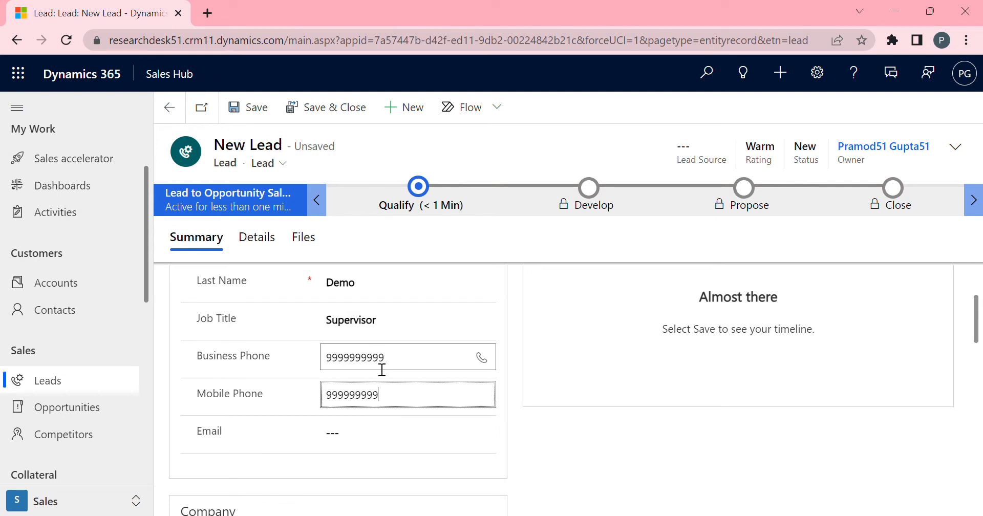
pyautogui.write('9')
# Fill in the lead's e-mail address.
pyautogui.press('Tab')
pyautogui.write('t')
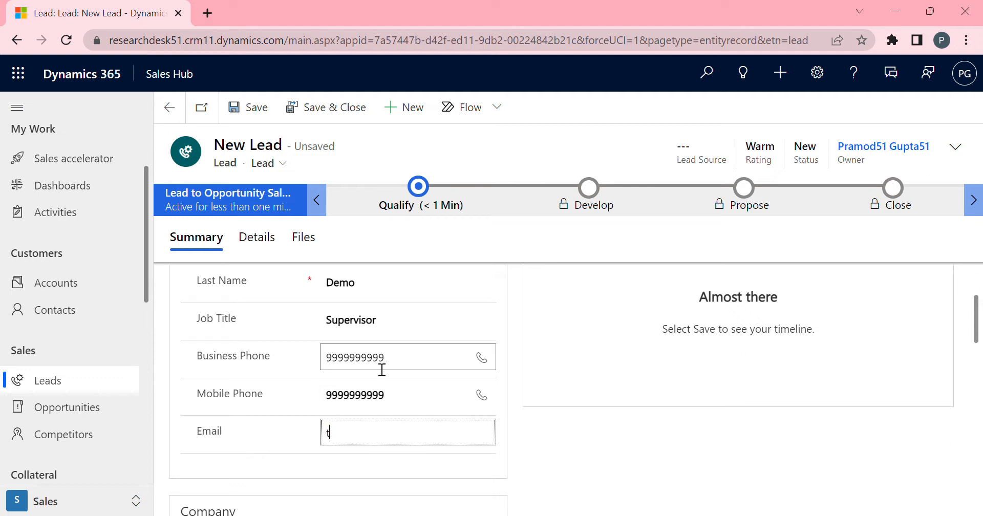
pyautogui.write('est@')
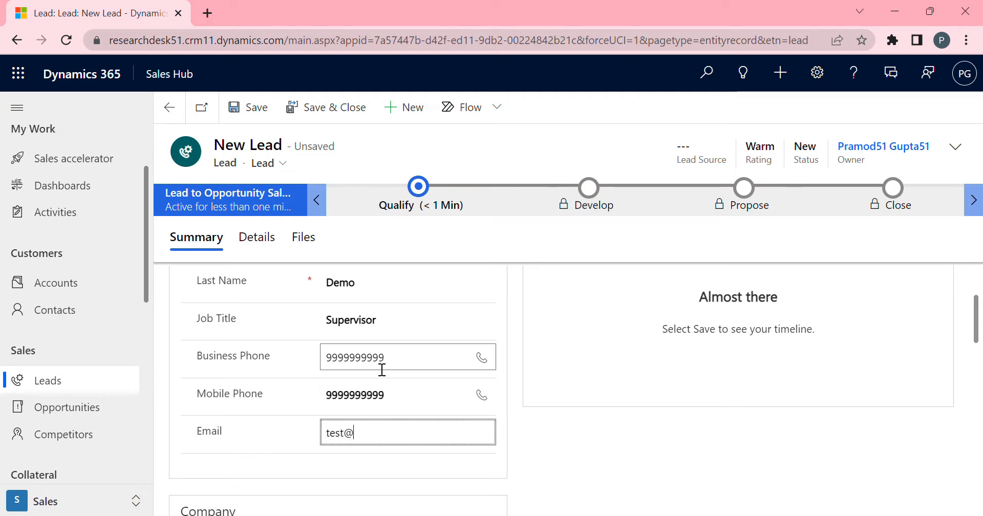
pyautogui.write('mybusines')
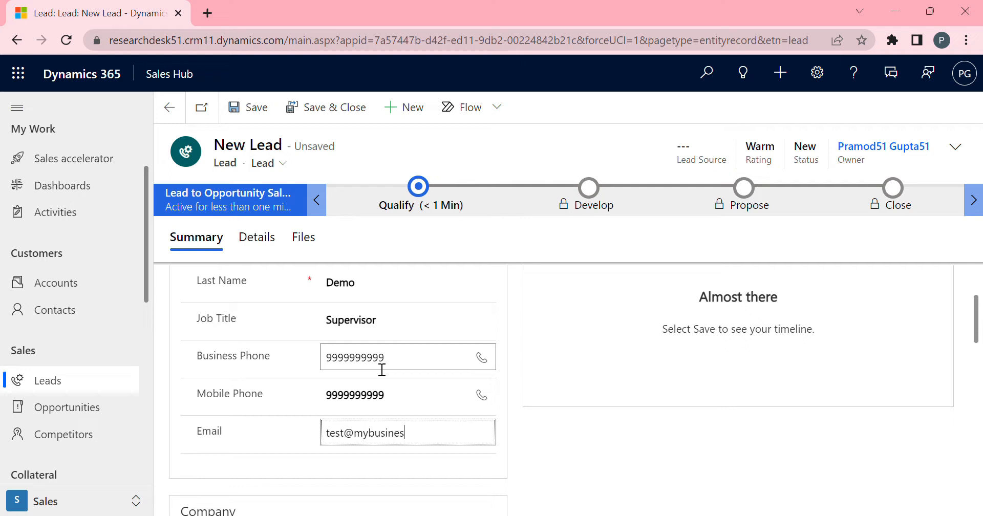
pyautogui.write('s.com')
pyautogui.press('Tab')
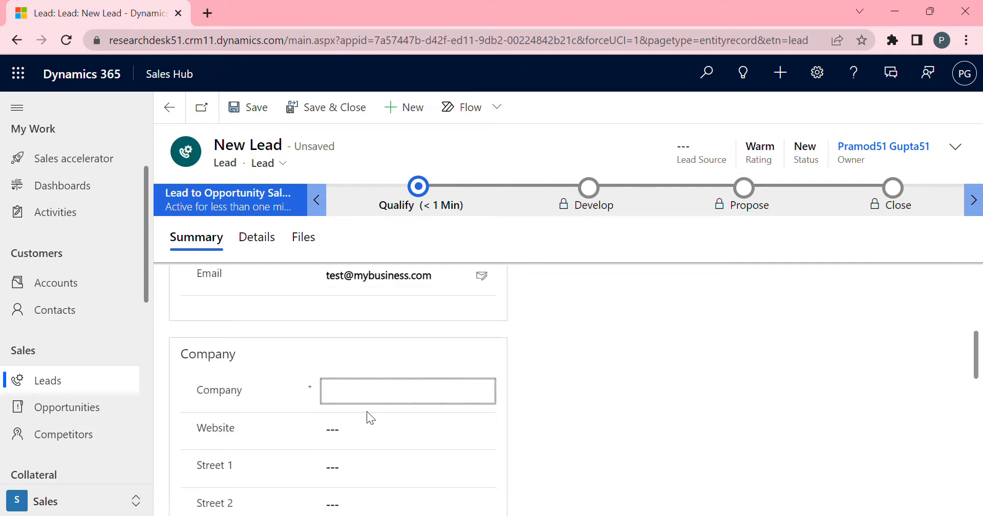
# Set the company to "XYZ industries ltd".
pyautogui.click(407, 397)
pyautogui.write('XYZ')
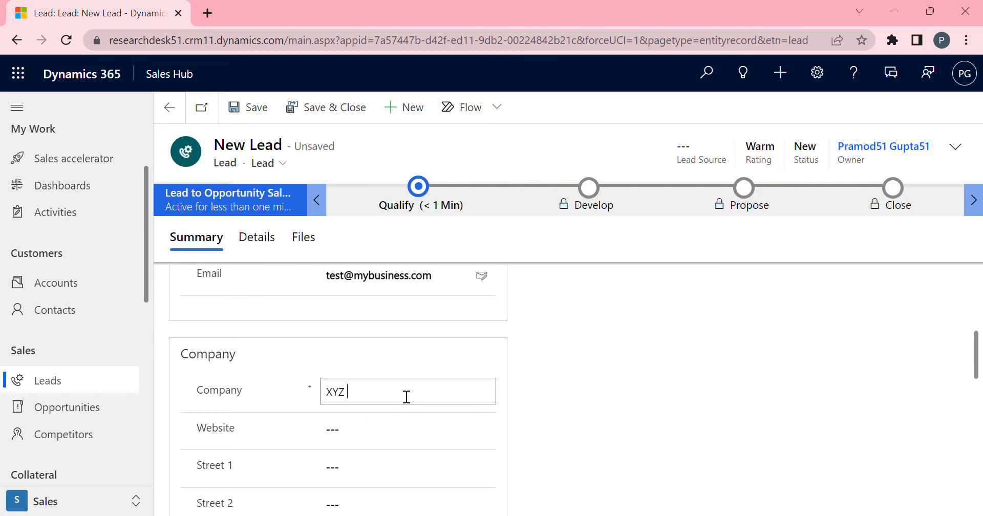
pyautogui.write(' industies ltd')
pyautogui.doubleClick(384, 395)
pyautogui.write('industries')
# Set the lead's city to Delhi and country/region to India.
pyautogui.moveTo(977, 377); pyautogui.dragTo(976, 407)
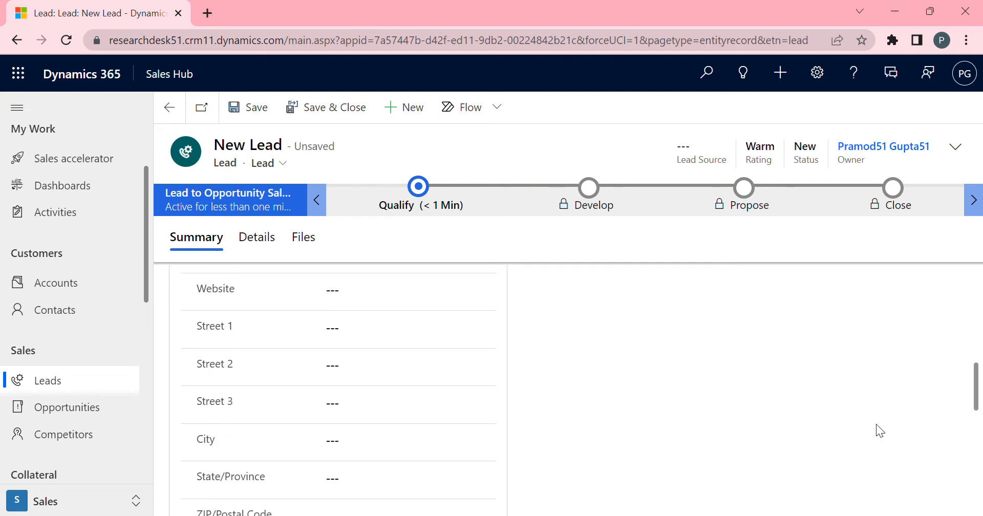
pyautogui.click(390, 449)
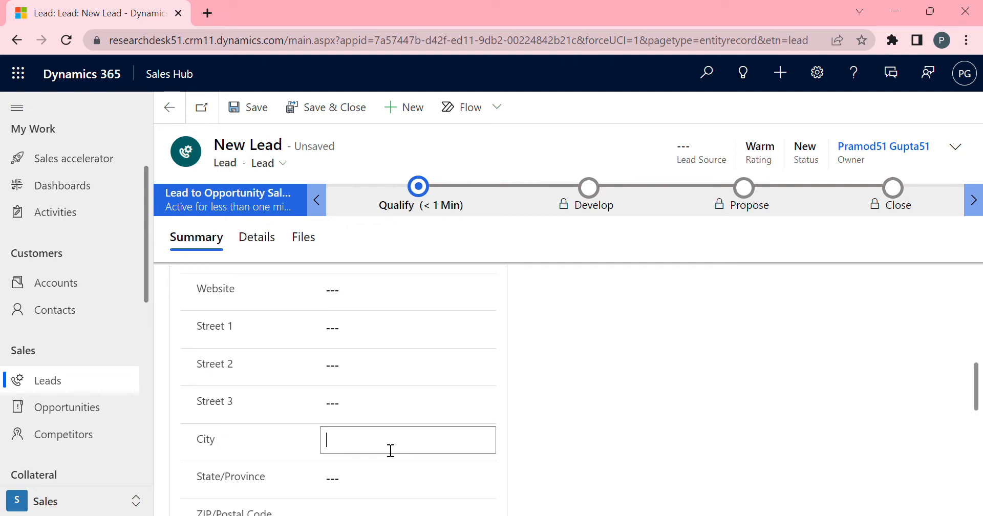
pyautogui.write('Delhi')
pyautogui.moveTo(976, 396); pyautogui.dragTo(977, 437)
pyautogui.click(414, 426)
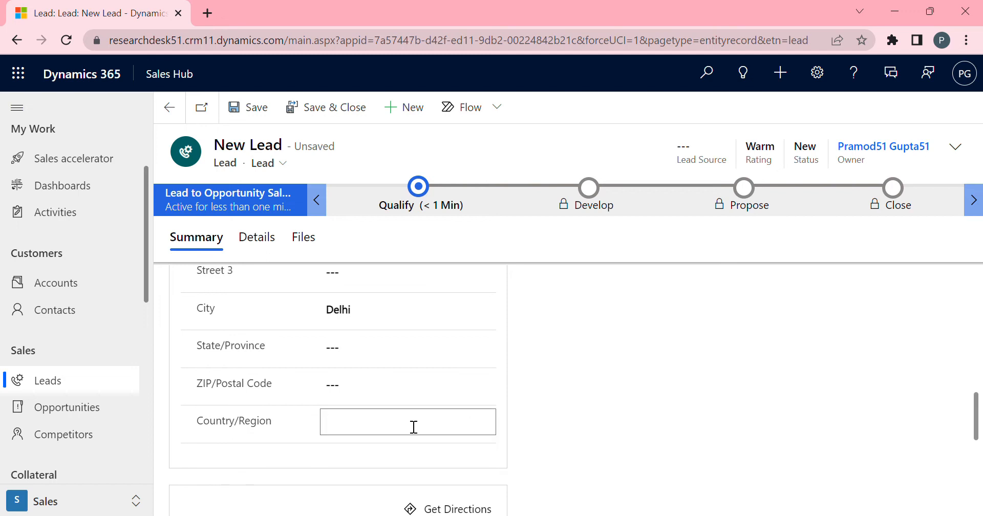
pyautogui.write('India')
# Save the new lead record.
pyautogui.moveTo(978, 356); pyautogui.dragTo(980, 254)
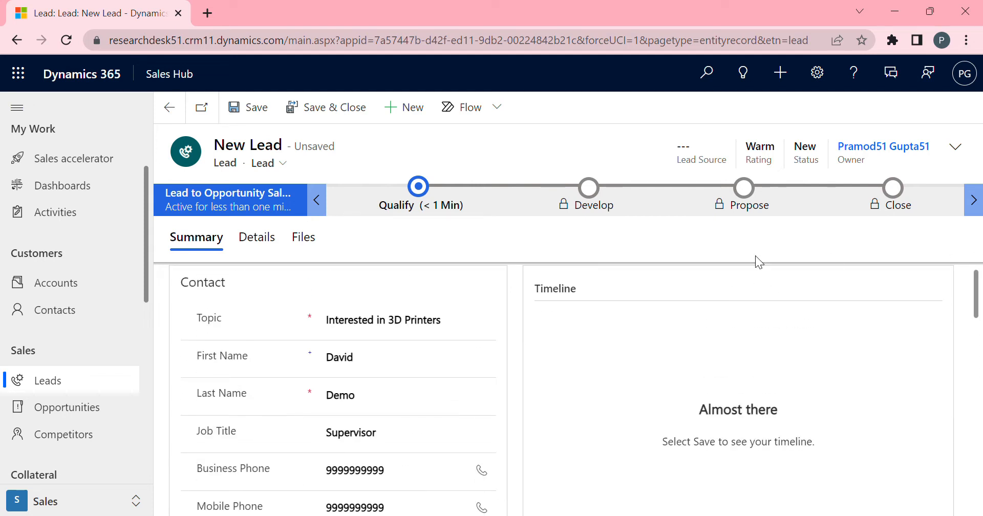
pyautogui.click(252, 106)
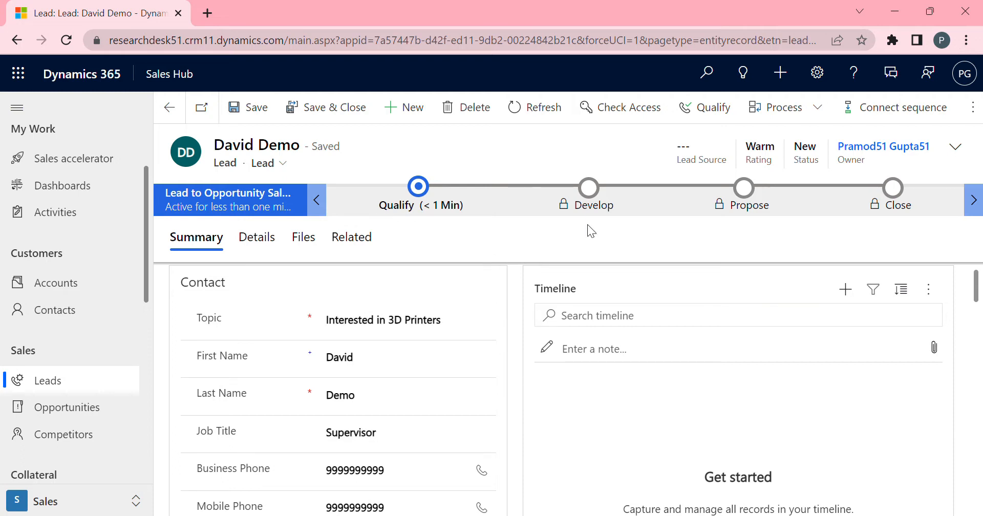
pyautogui.moveTo(976, 289)
pyautogui.mouseDown()
pyautogui.moveTo(978, 394)
pyautogui.moveTo(977, 279)
pyautogui.mouseUp()
pyautogui.moveTo(976, 291); pyautogui.dragTo(981, 251)
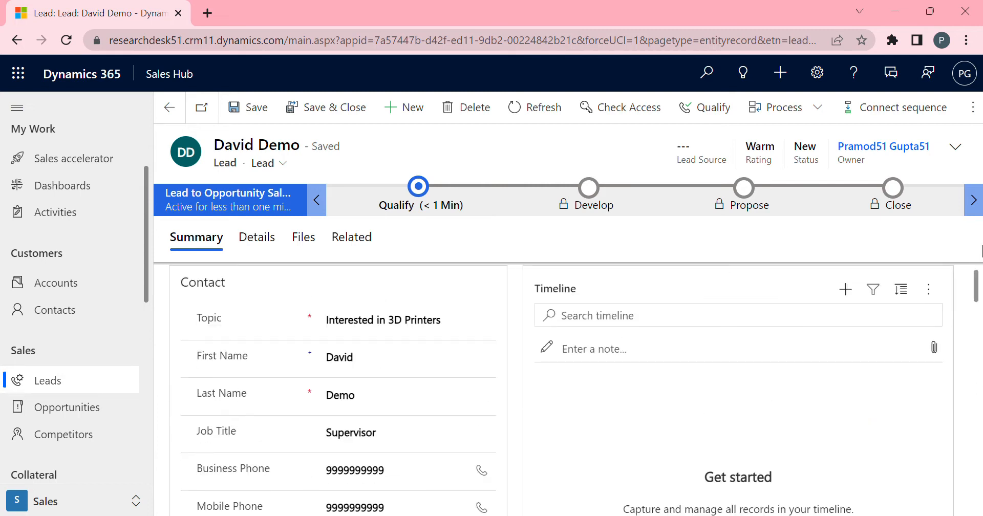
# Open the Qualify stage details and set Purchase Timeframe to Immediate.
pyautogui.click(418, 189)
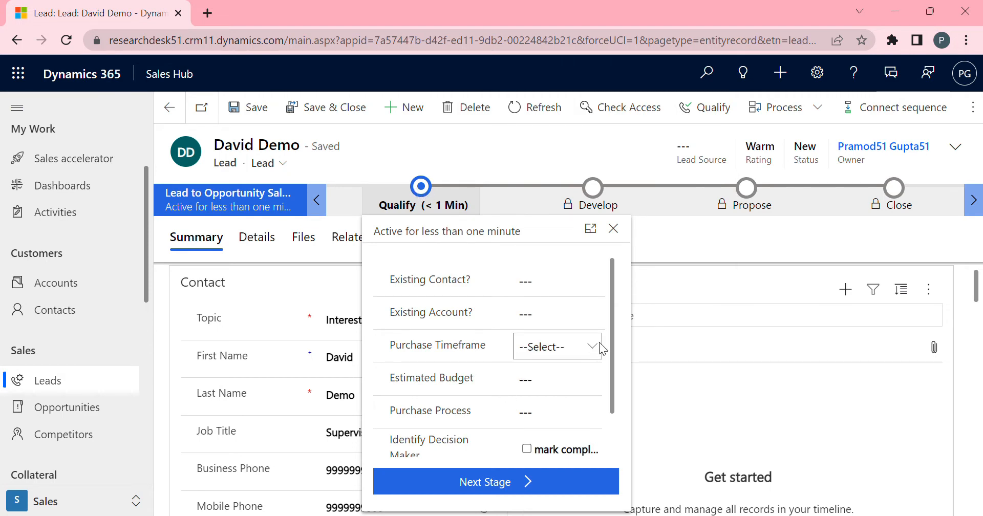
pyautogui.moveTo(611, 337); pyautogui.dragTo(611, 400)
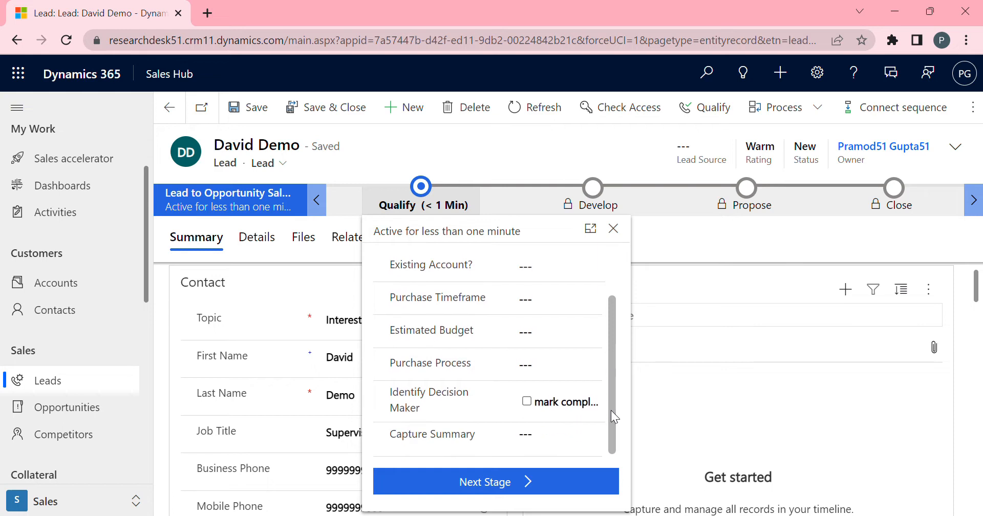
pyautogui.moveTo(611, 411); pyautogui.dragTo(621, 285)
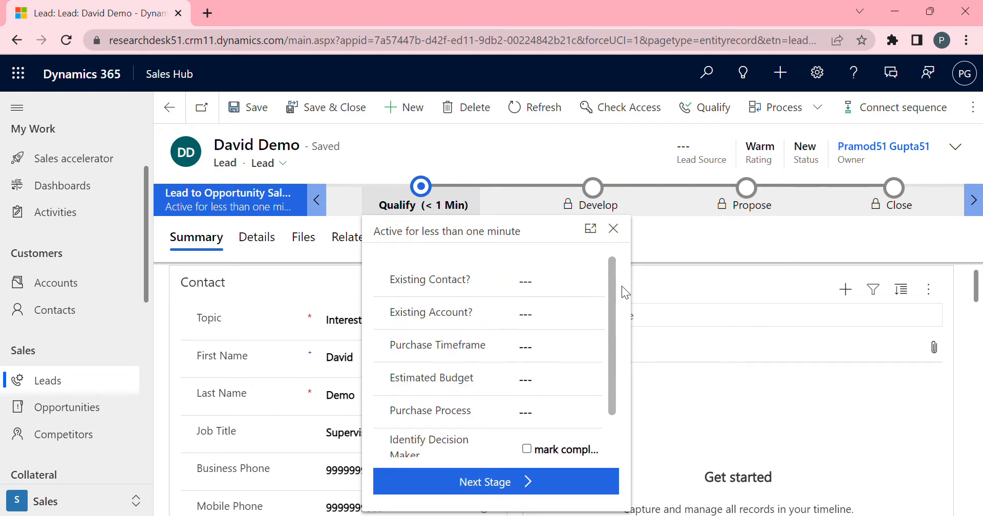
pyautogui.moveTo(610, 292); pyautogui.dragTo(609, 367)
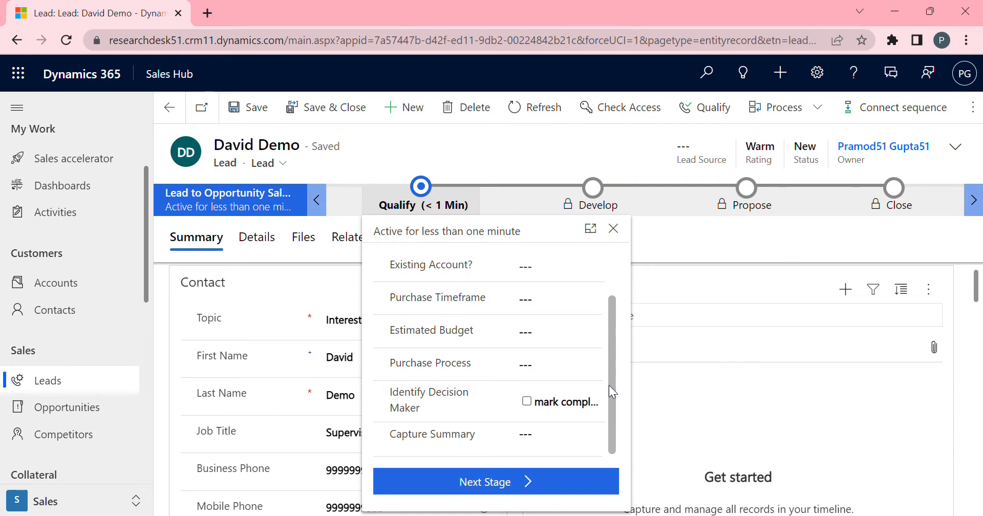
pyautogui.moveTo(609, 385); pyautogui.dragTo(619, 302)
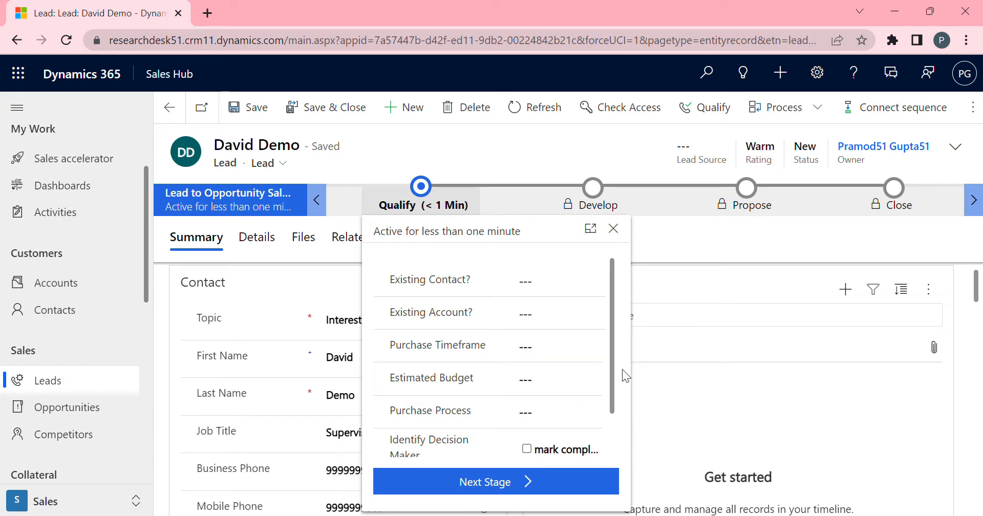
pyautogui.moveTo(612, 367); pyautogui.dragTo(609, 423)
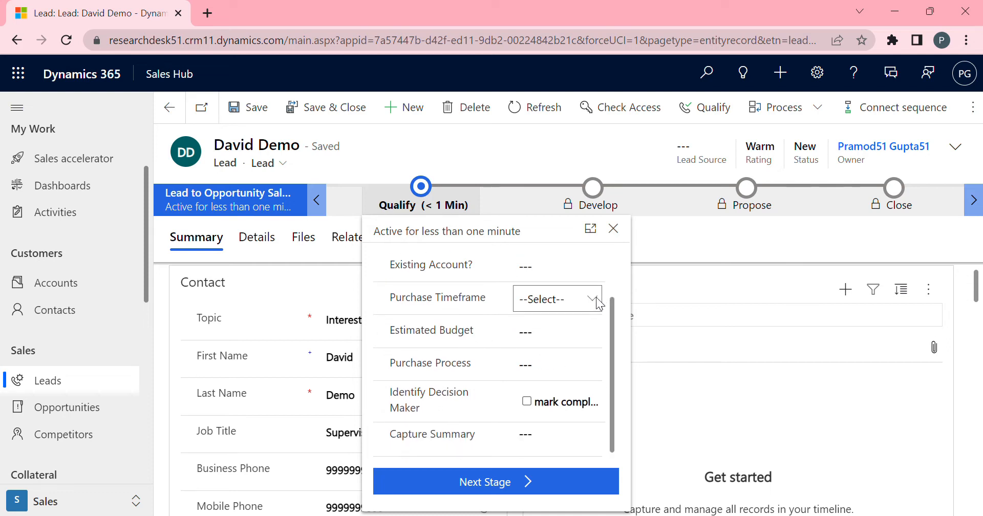
pyautogui.click(593, 300)
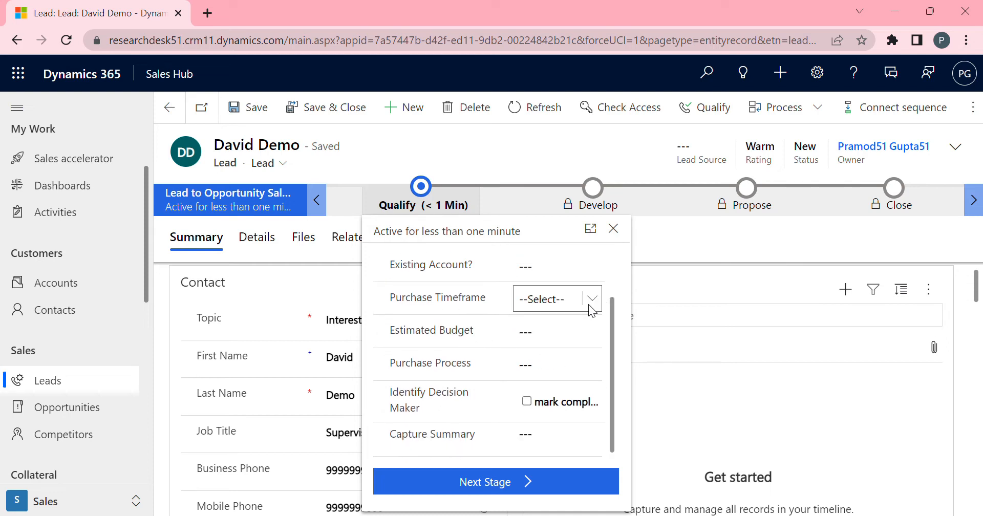
pyautogui.click(572, 330)
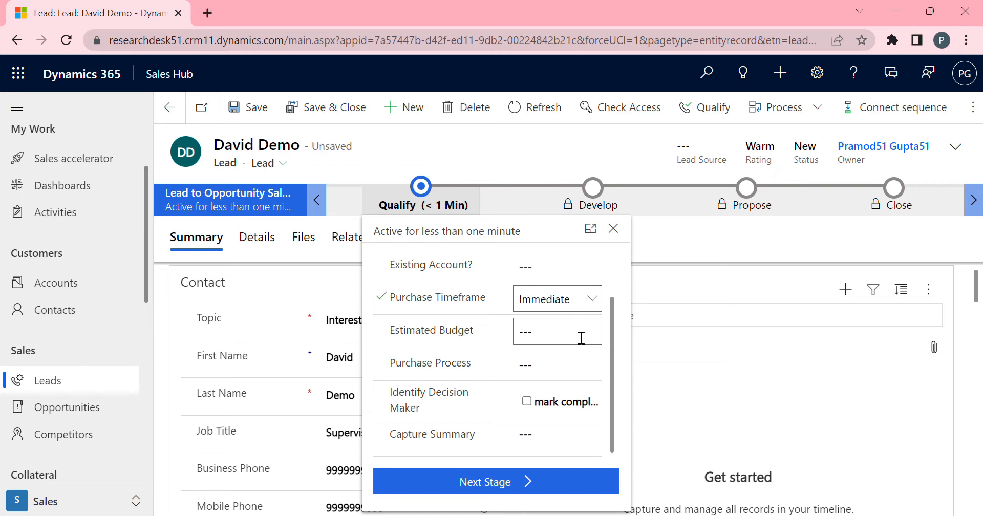
# Set the lead's Estimated Budget to 3000 in the Qualify stage.
pyautogui.click(579, 343)
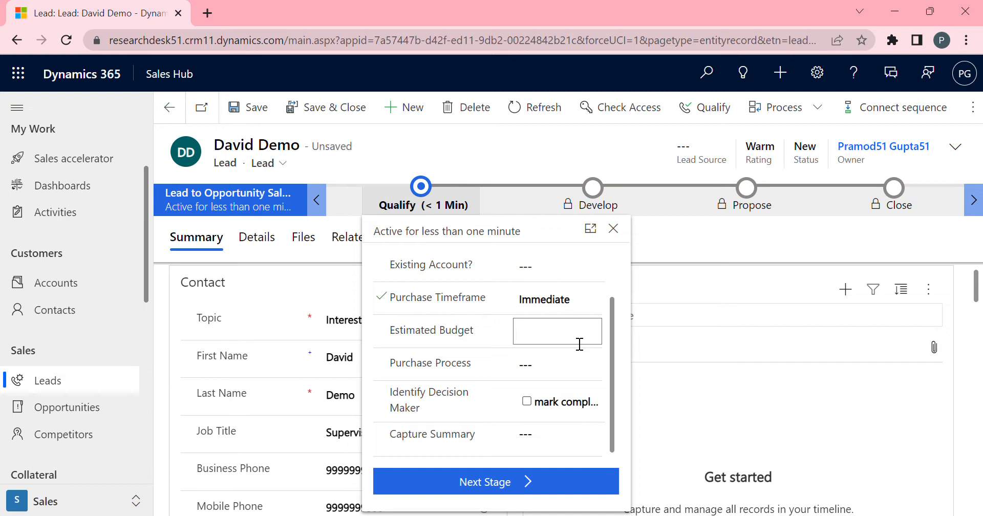
pyautogui.write('3000')
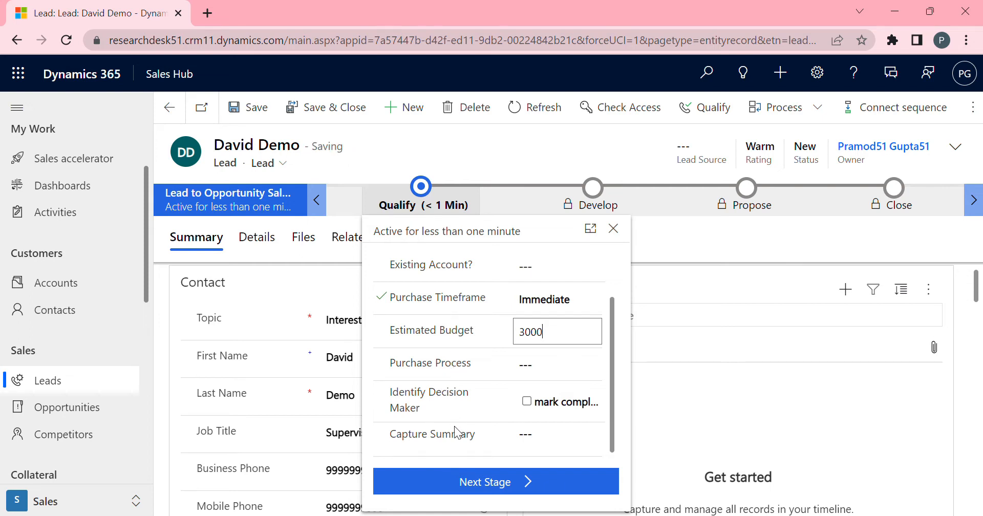
# Try to advance the lead to the next stage, then close the opportunity selector.
pyautogui.click(472, 485)
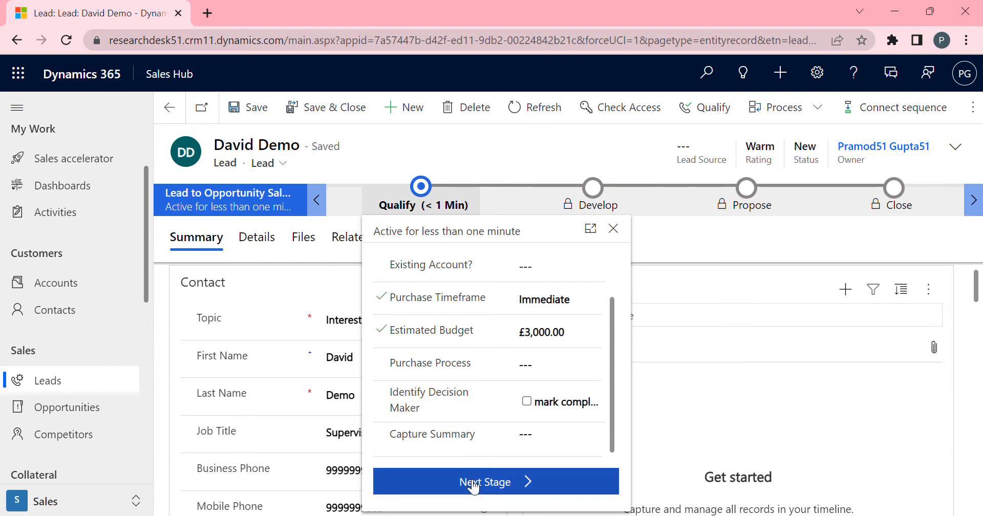
pyautogui.click(471, 482)
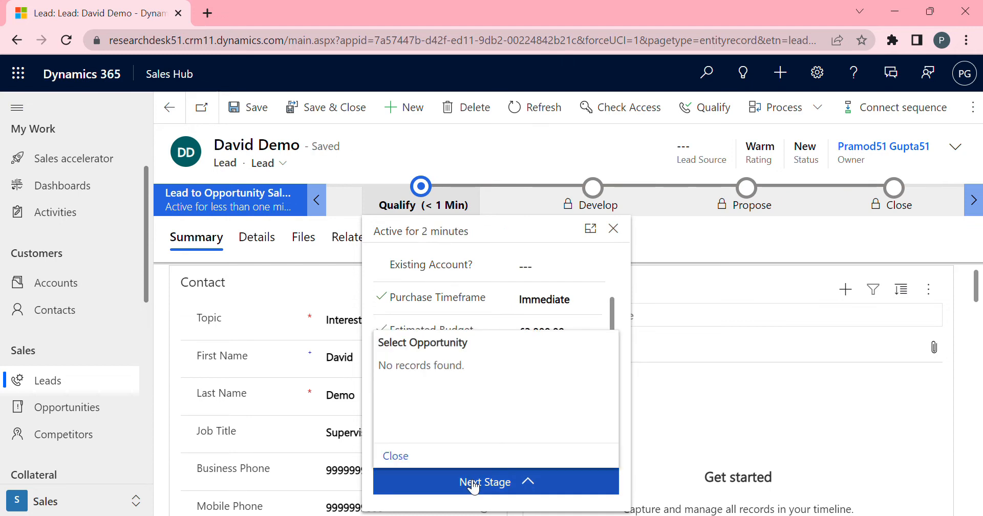
pyautogui.click(406, 459)
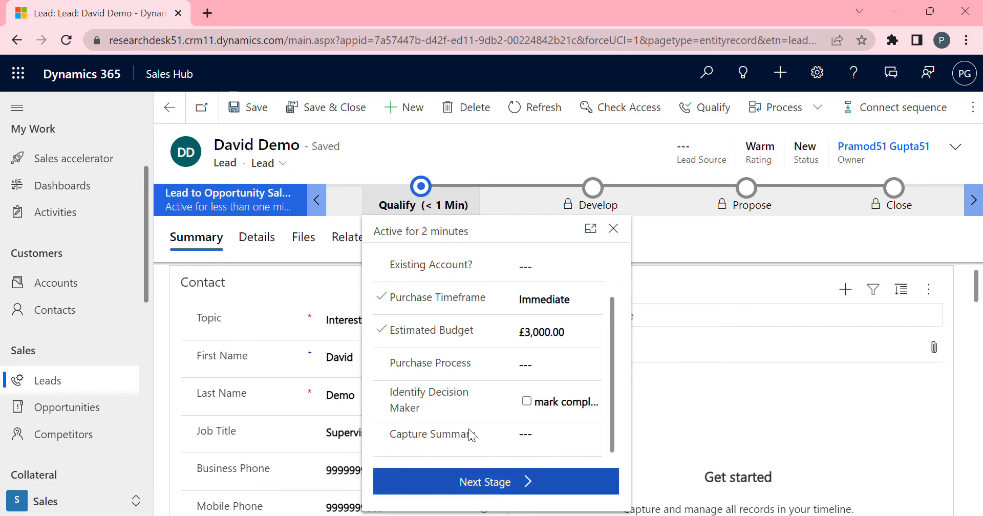
# Qualify the lead to convert it into an opportunity and dismiss the notification.
pyautogui.click(718, 116)
pyautogui.click(714, 108)
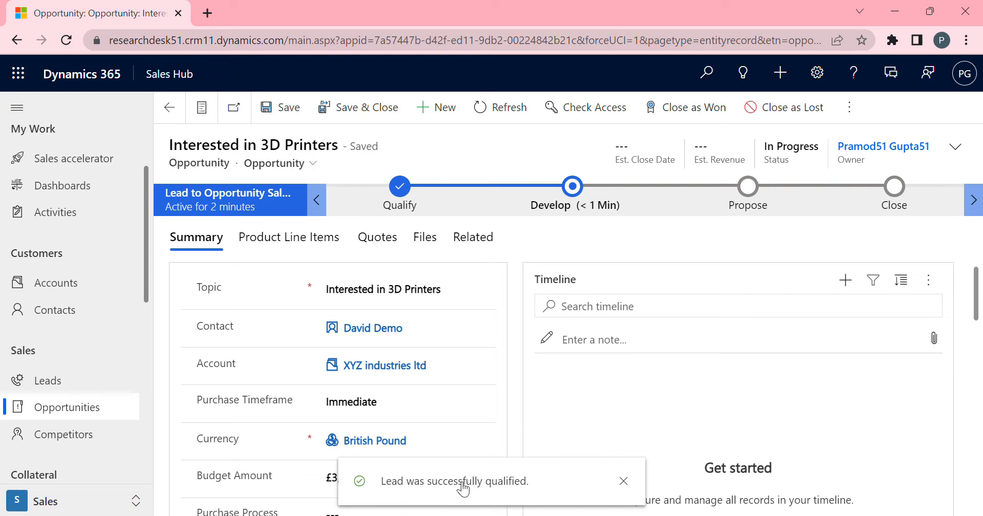
pyautogui.click(623, 482)
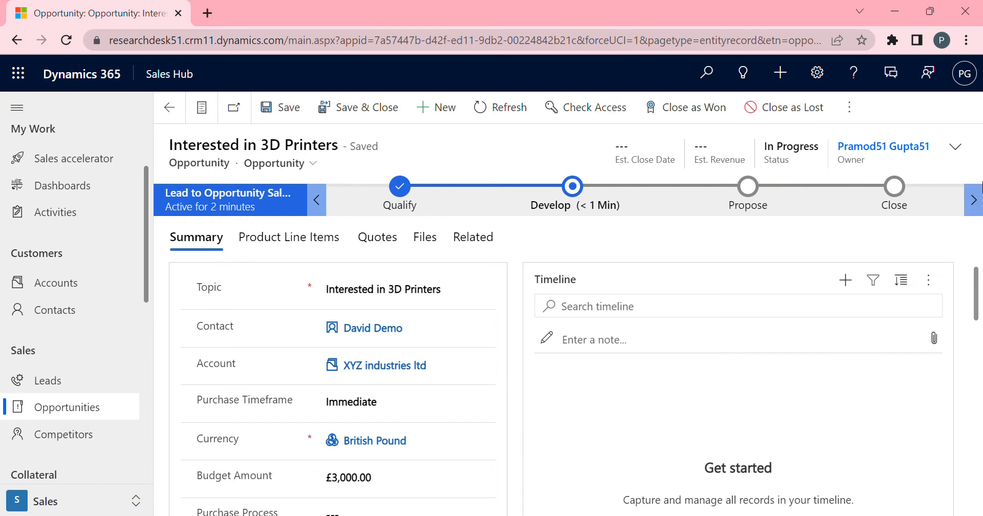
# Add Adventure Works as an existing competitor on the opportunity.
pyautogui.moveTo(978, 289); pyautogui.dragTo(979, 515)
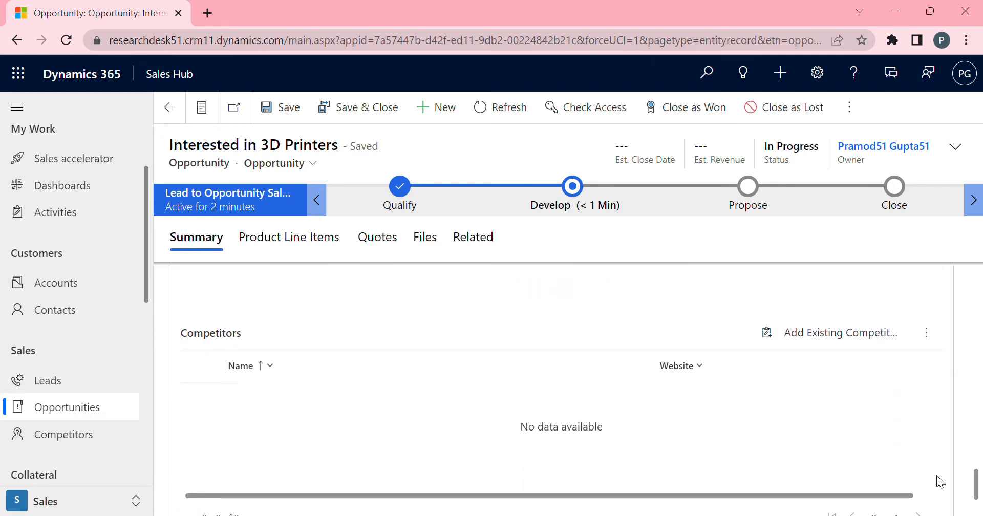
pyautogui.click(871, 338)
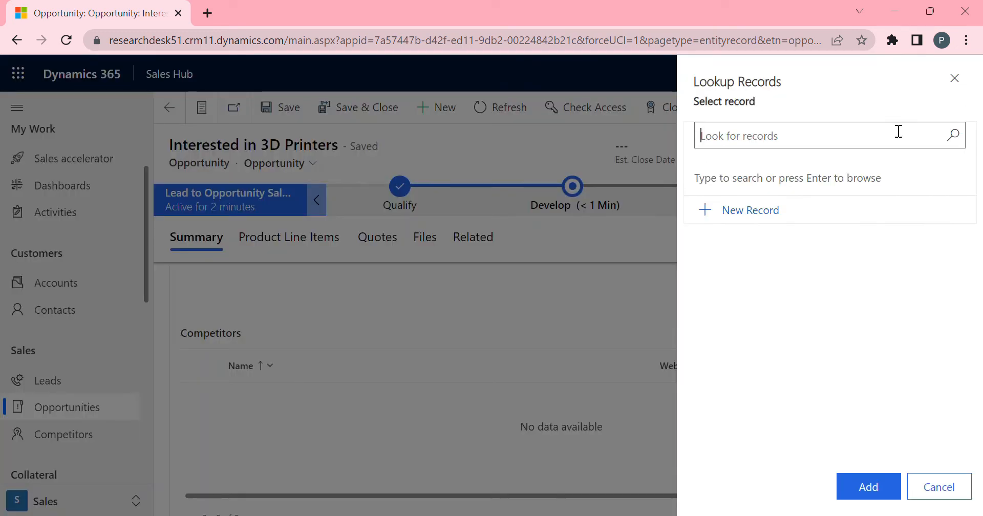
pyautogui.click(955, 143)
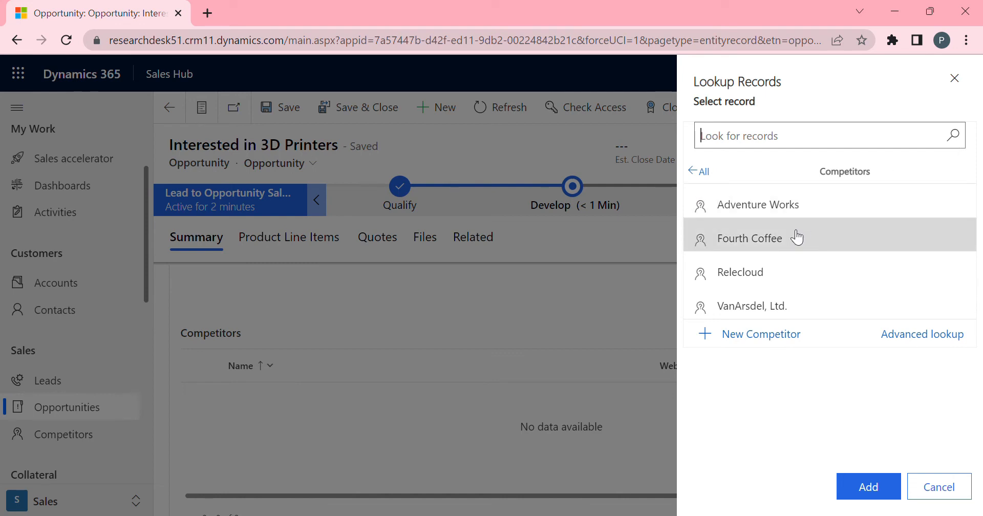
pyautogui.click(815, 209)
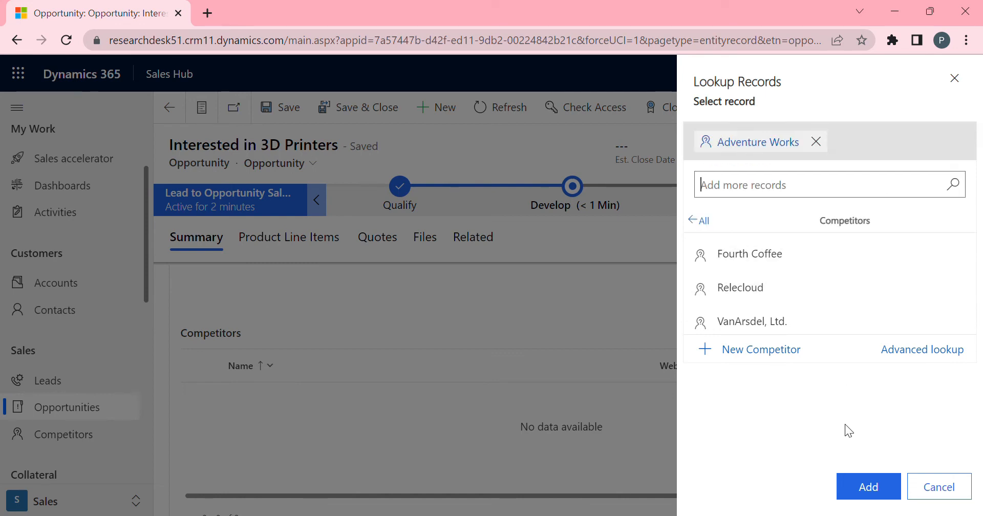
pyautogui.click(860, 487)
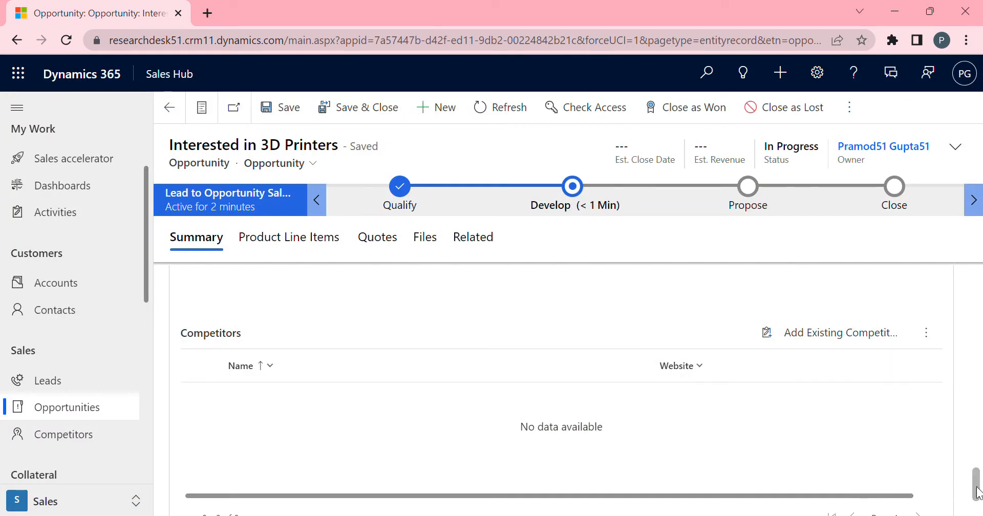
# Search the opportunity's product catalogue for 3d products, then clear the search.
pyautogui.moveTo(976, 492); pyautogui.dragTo(977, 423)
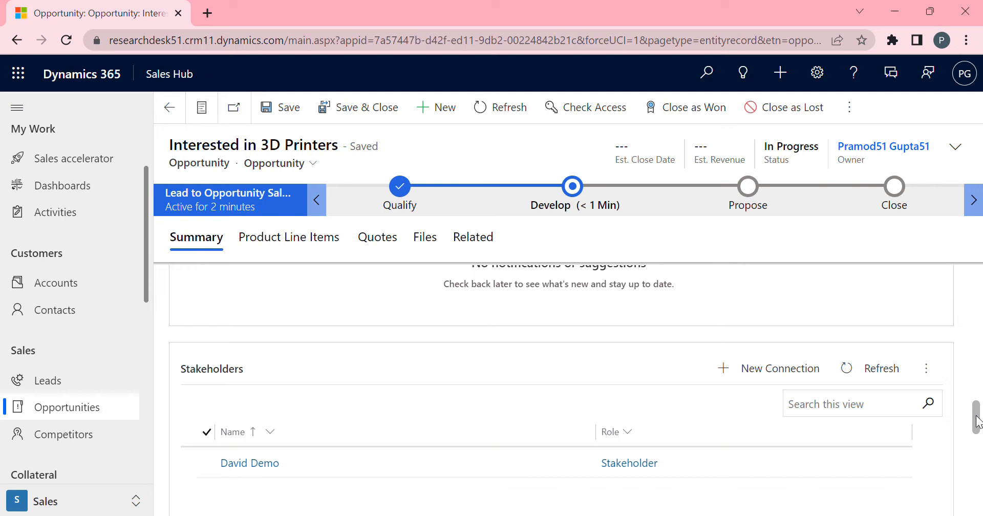
pyautogui.moveTo(976, 420); pyautogui.dragTo(977, 280)
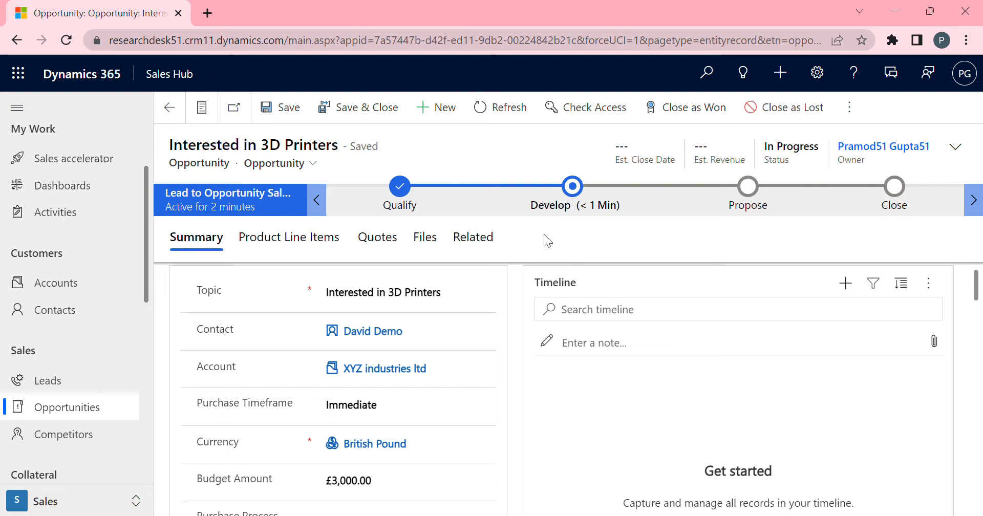
pyautogui.click(313, 248)
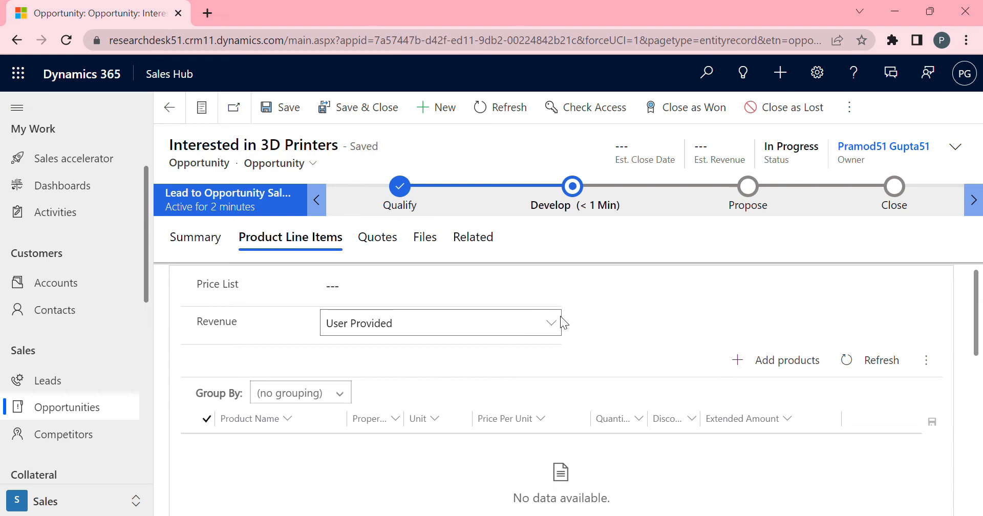
pyautogui.click(778, 364)
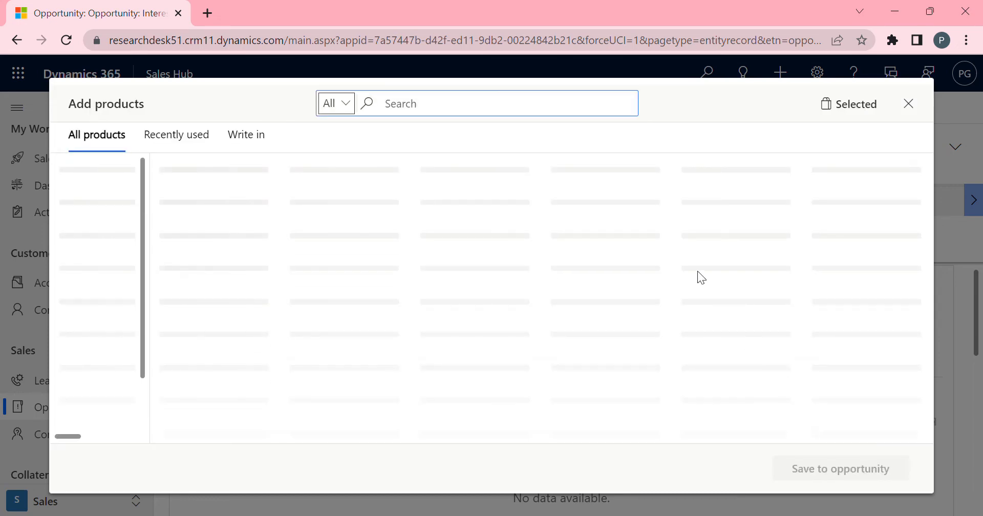
pyautogui.click(481, 114)
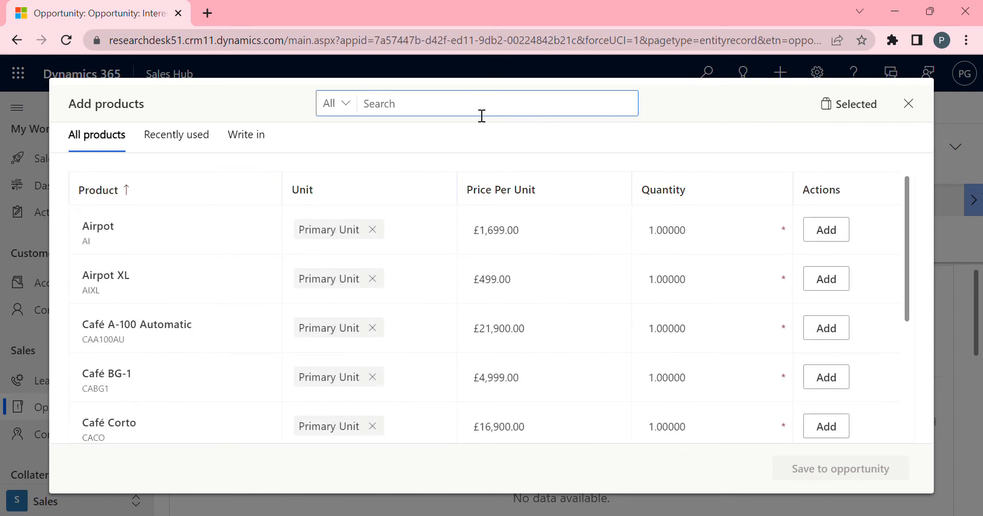
pyautogui.write('3d')
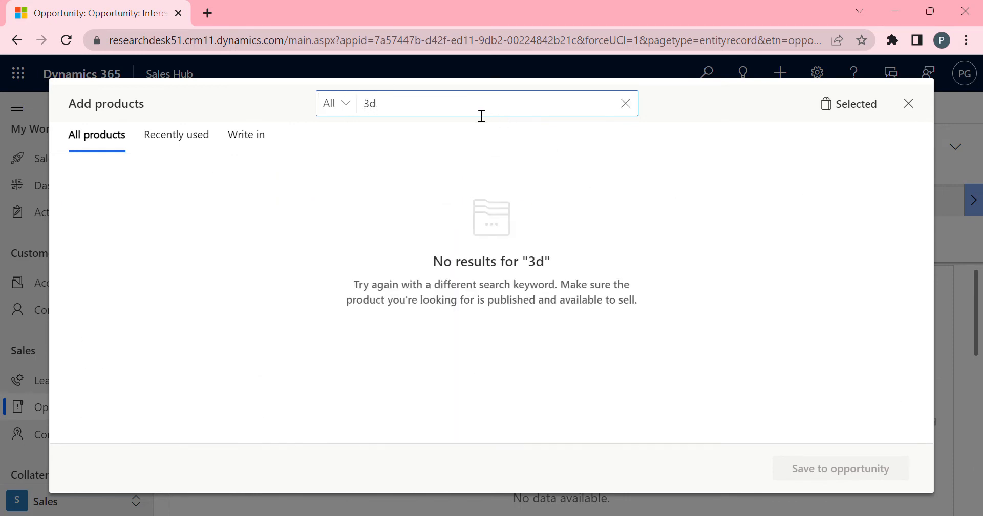
pyautogui.press('BackSpace')
pyautogui.press('BackSpace')
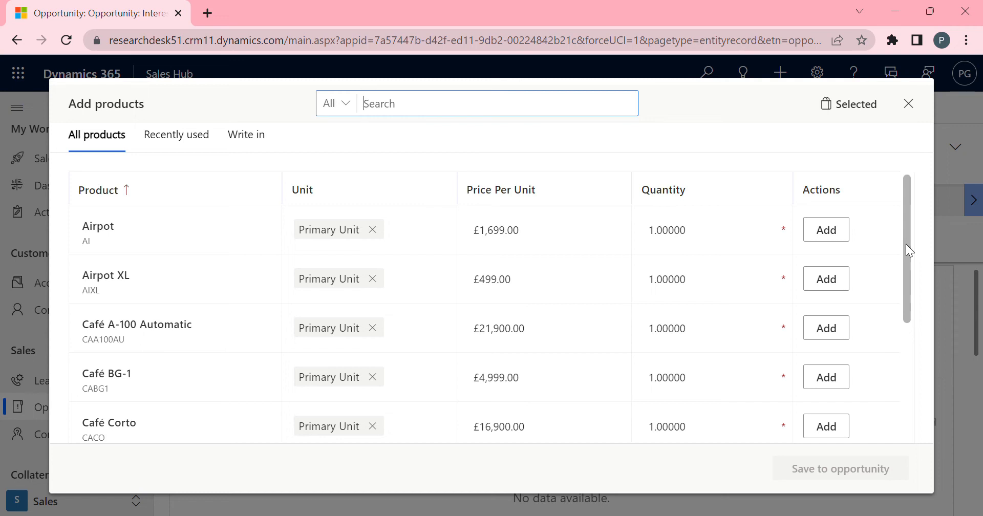
# Write in a product named 3D Printer priced 1000 per unit and save it to the opportunity.
pyautogui.click(242, 137)
pyautogui.click(167, 178)
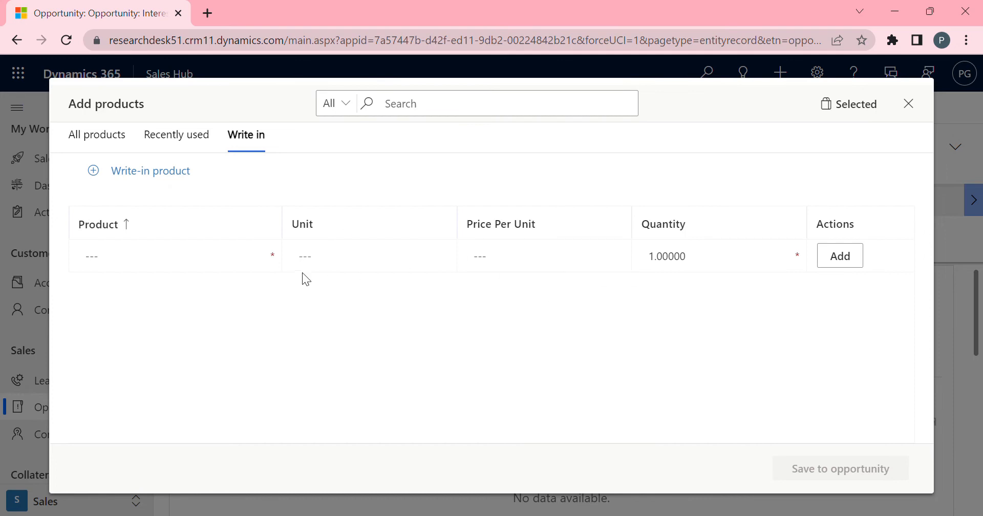
pyautogui.click(233, 265)
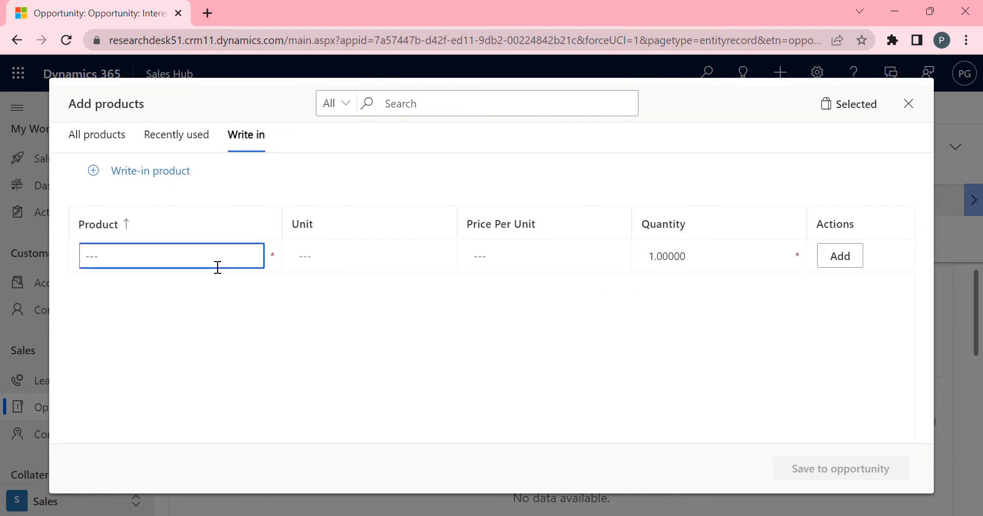
pyautogui.write('3D Printer')
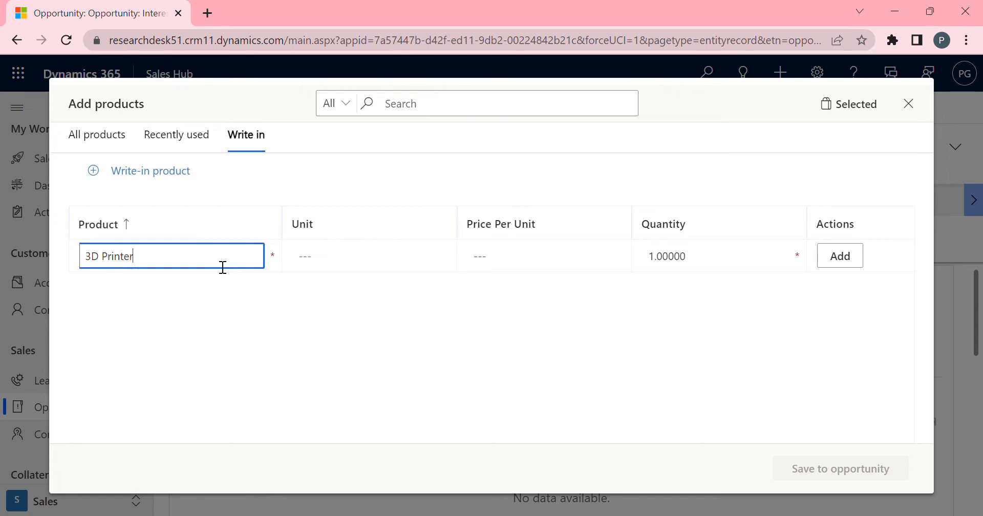
pyautogui.click(333, 259)
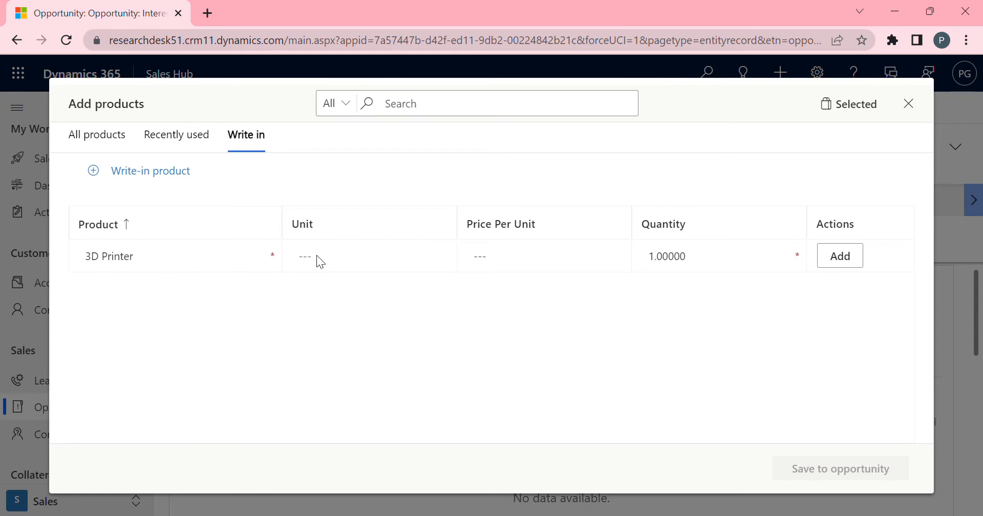
pyautogui.click(516, 265)
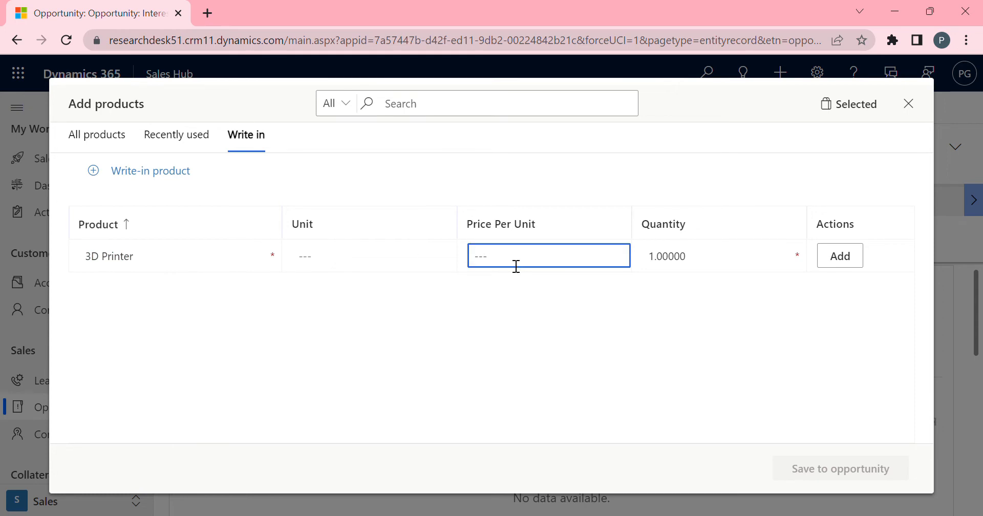
pyautogui.write('1000')
pyautogui.press('Tab')
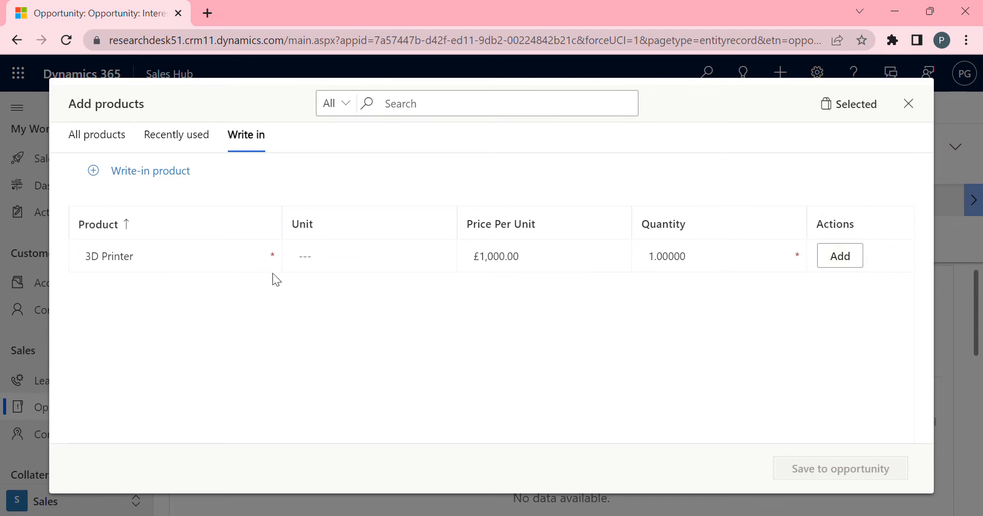
pyautogui.click(850, 260)
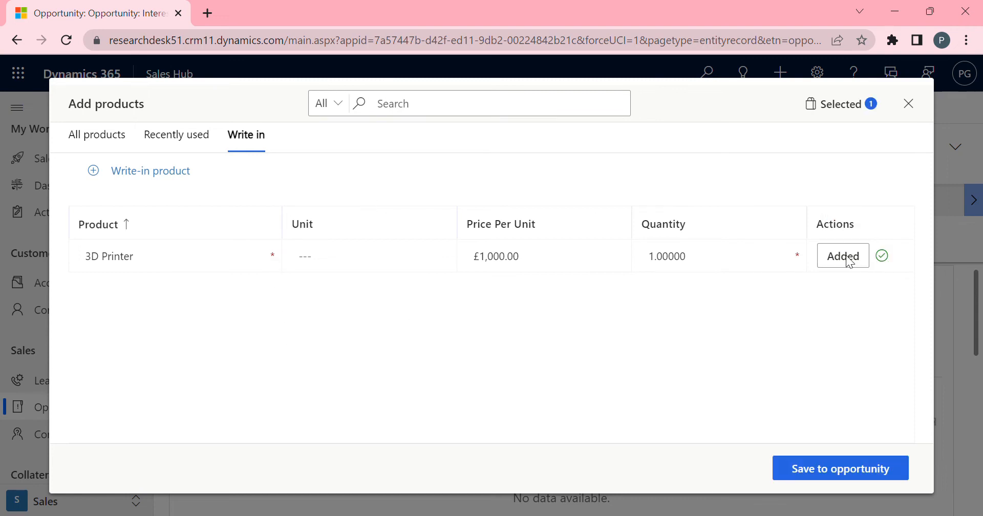
pyautogui.click(848, 469)
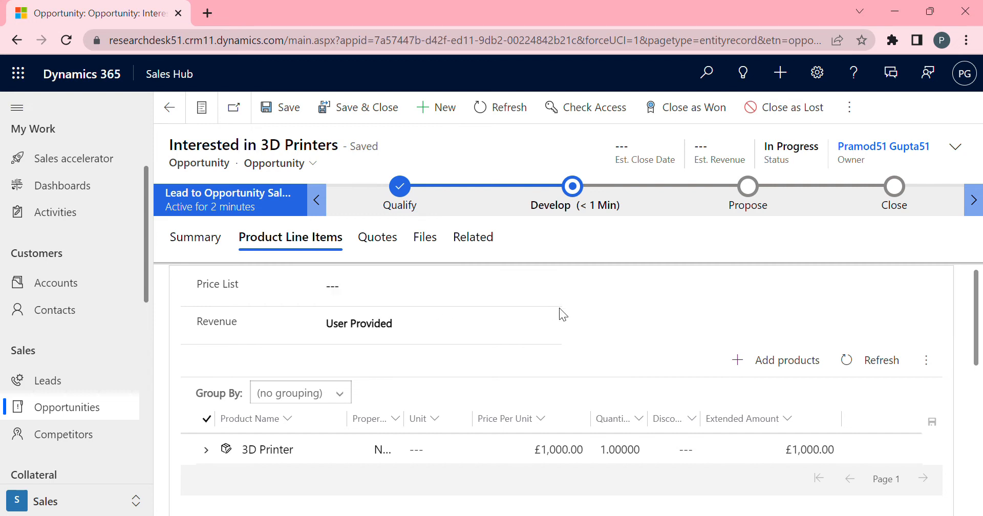
# Set the opportunity's price list to Contoso Coffee Price List.
pyautogui.click(552, 284)
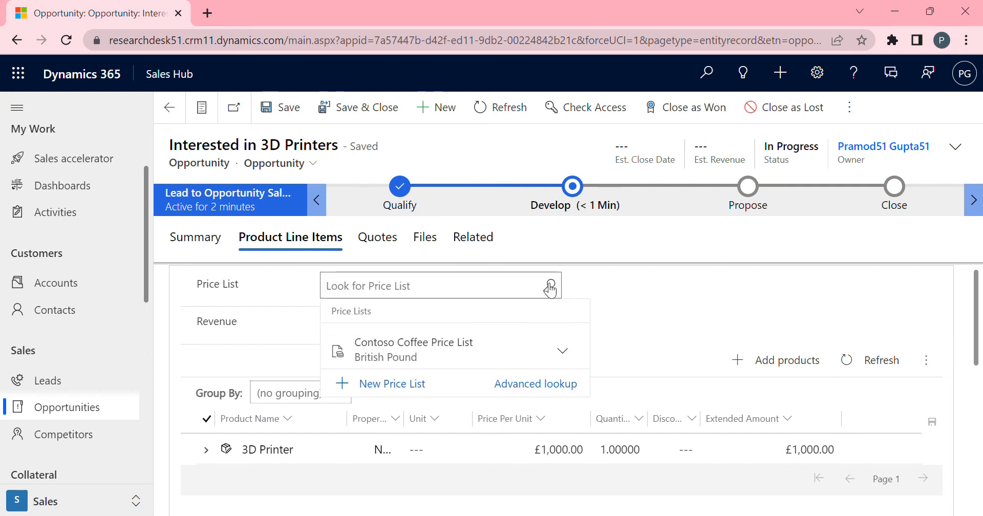
pyautogui.click(454, 354)
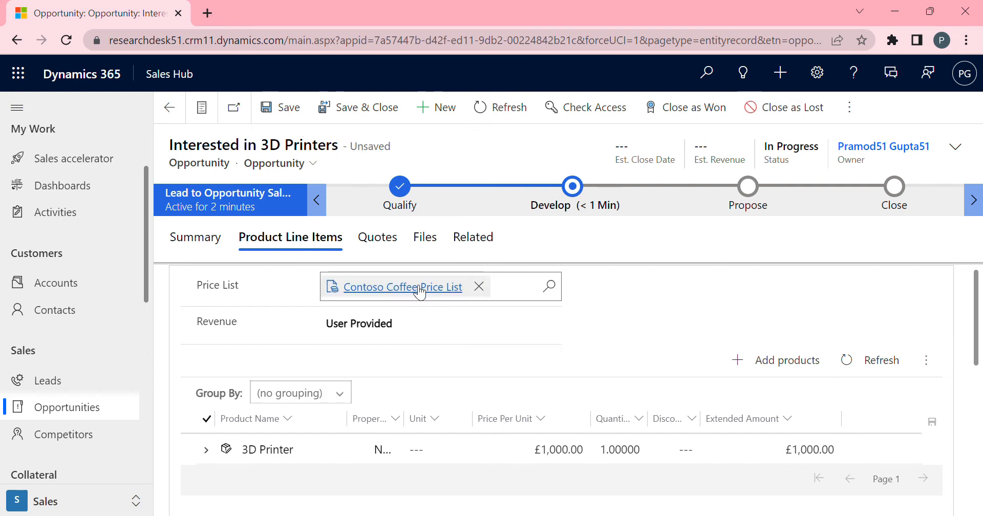
pyautogui.click(656, 314)
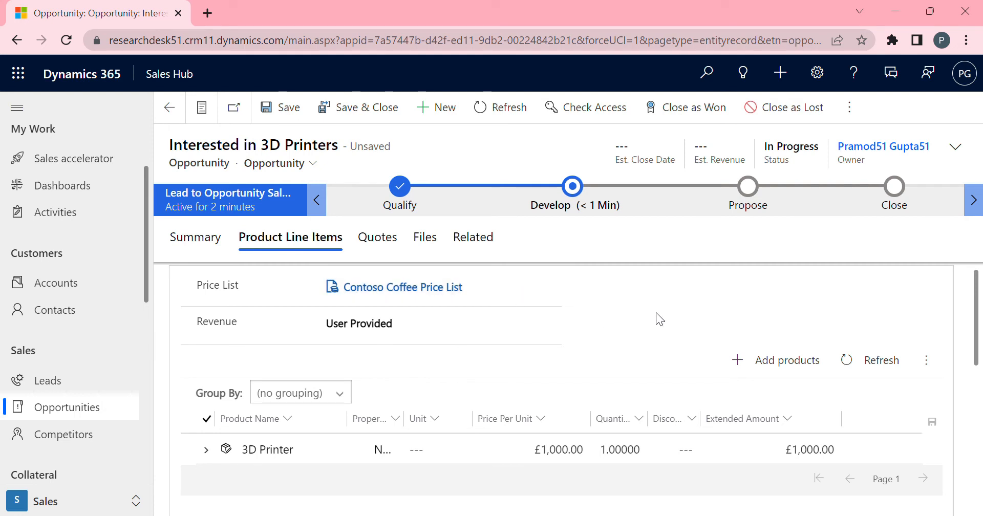
# Create a new quote from the opportunity and dismiss the notification.
pyautogui.scroll(-5, 975, 327)
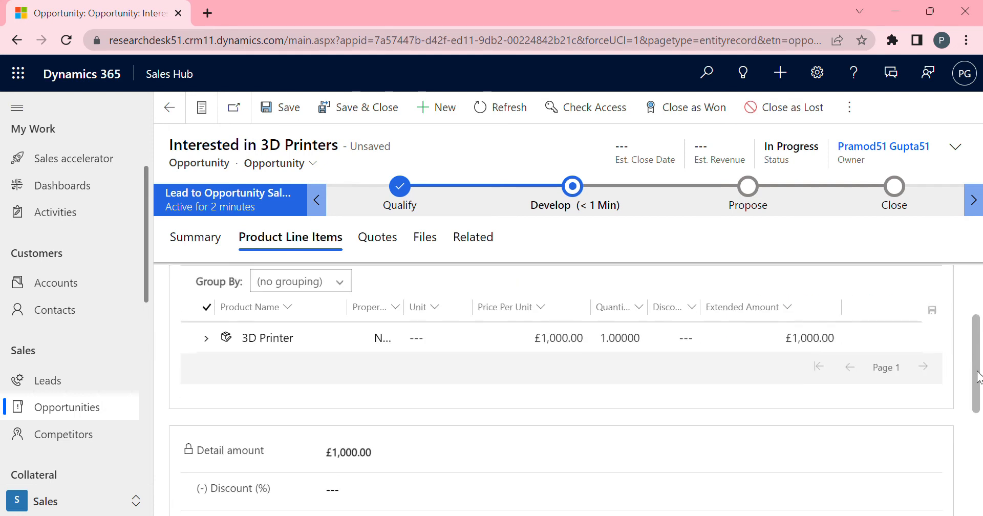
pyautogui.scroll(5, 975, 327)
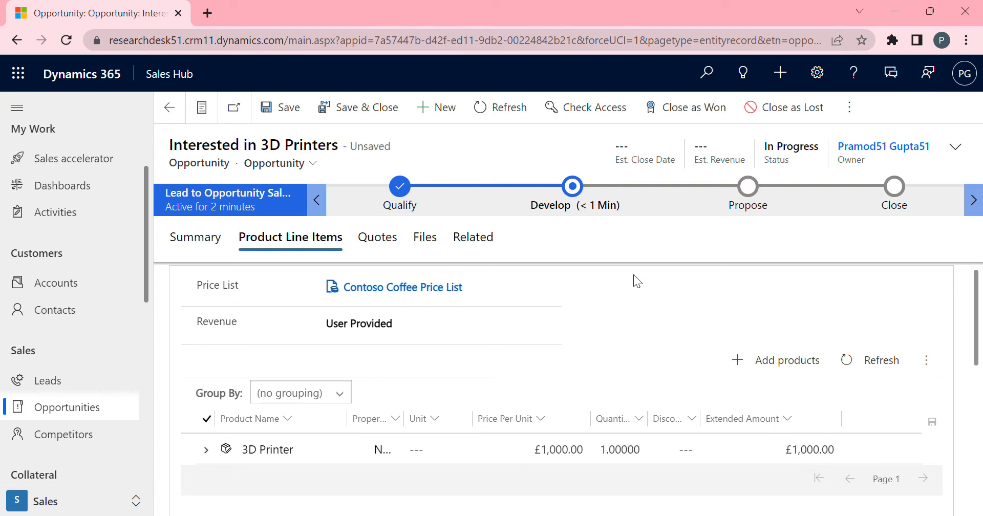
pyautogui.click(385, 247)
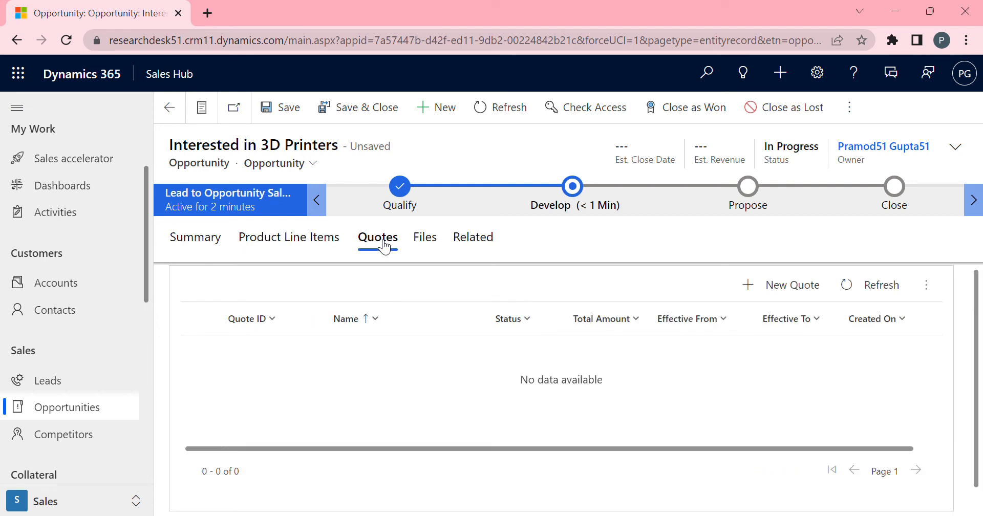
pyautogui.click(760, 299)
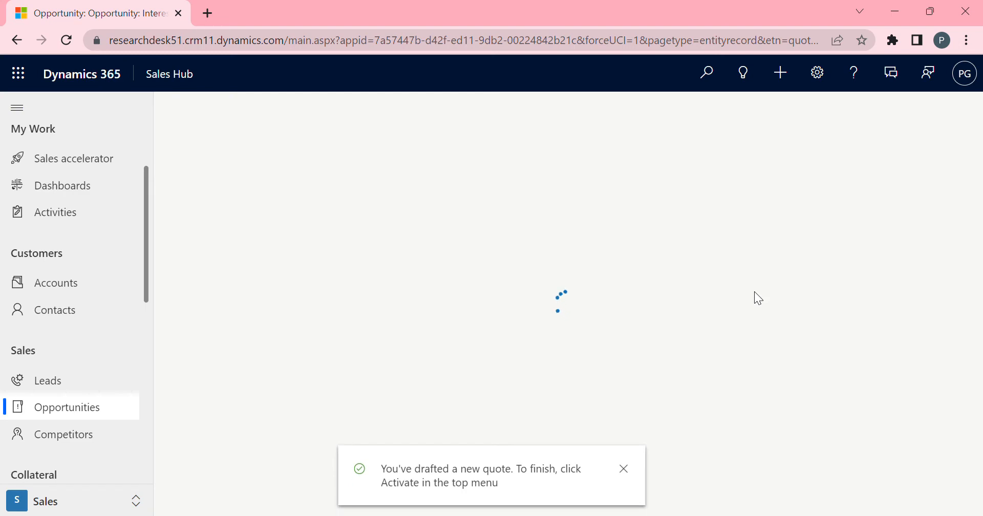
pyautogui.click(625, 468)
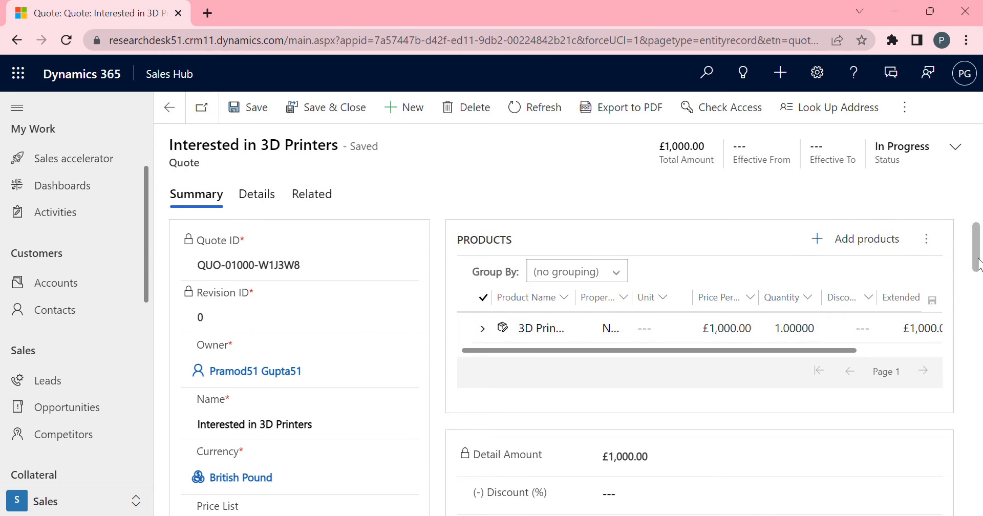
# Fill in the quote's shipping information: Postal Mail shipping method, Net 30 payment terms, and a freight term.
pyautogui.moveTo(977, 264); pyautogui.dragTo(982, 323)
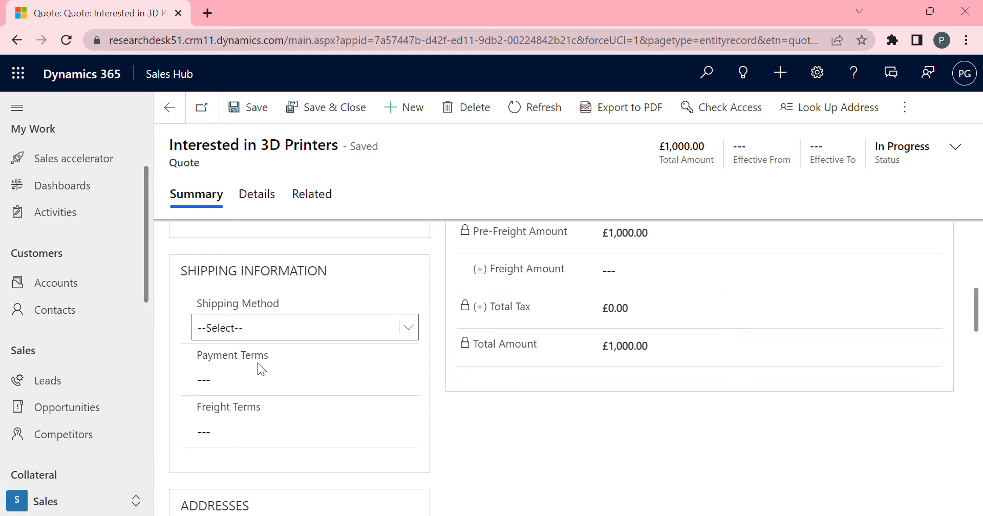
pyautogui.click(228, 419)
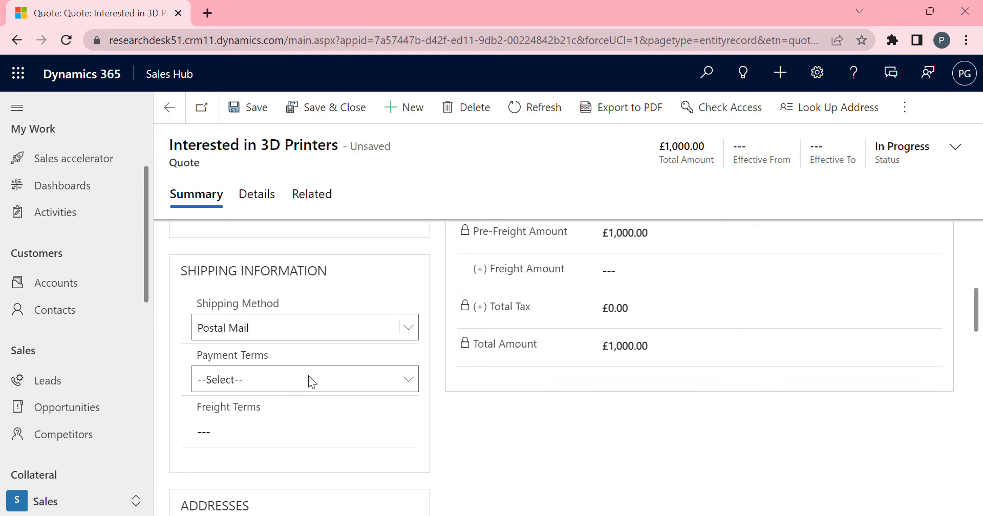
pyautogui.click(270, 415)
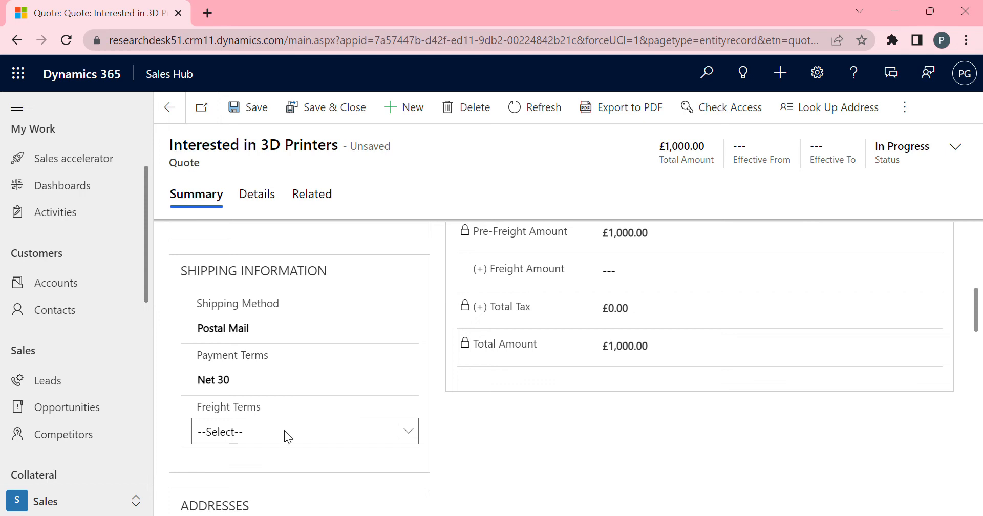
pyautogui.click(249, 466)
# Open the Bill To Street 1 address field, then save the quote.
pyautogui.moveTo(978, 328); pyautogui.dragTo(978, 376)
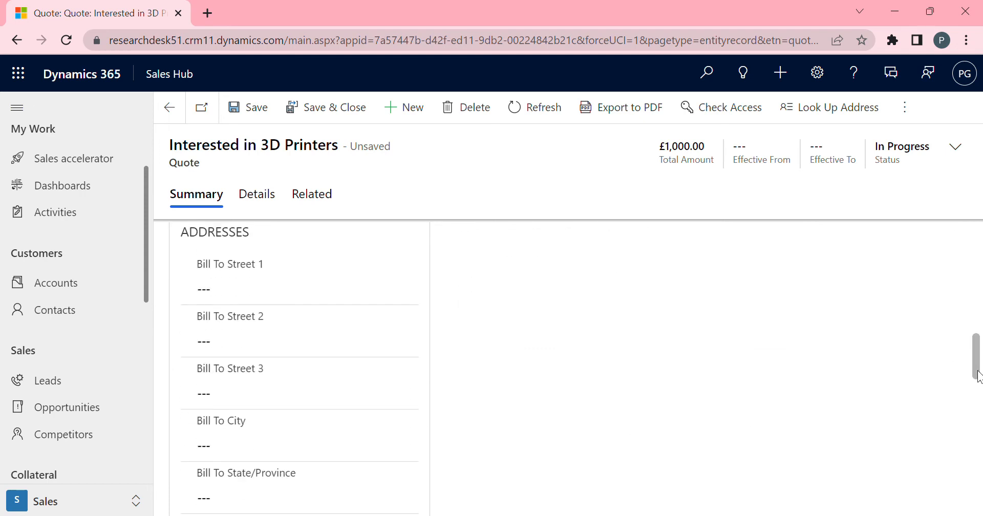
pyautogui.click(316, 299)
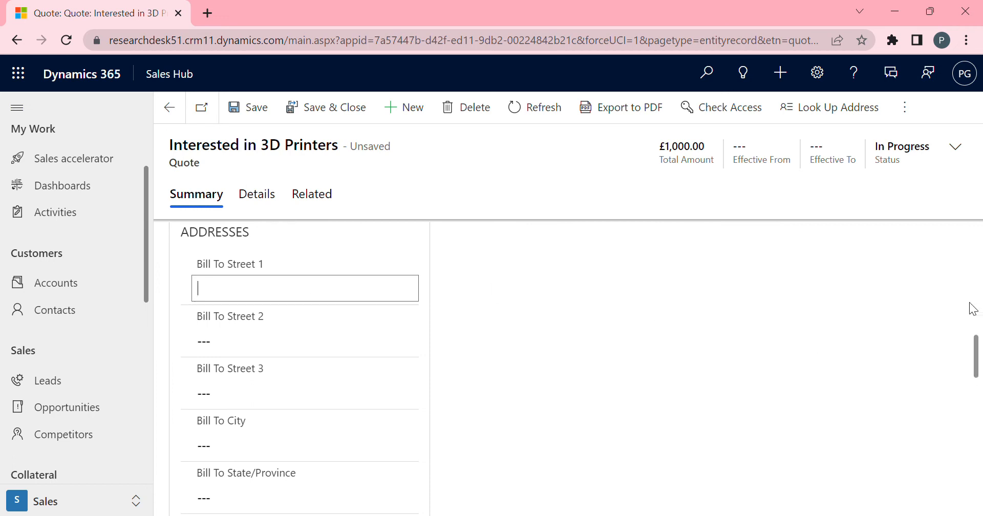
pyautogui.click(976, 367)
pyautogui.moveTo(976, 368); pyautogui.dragTo(981, 236)
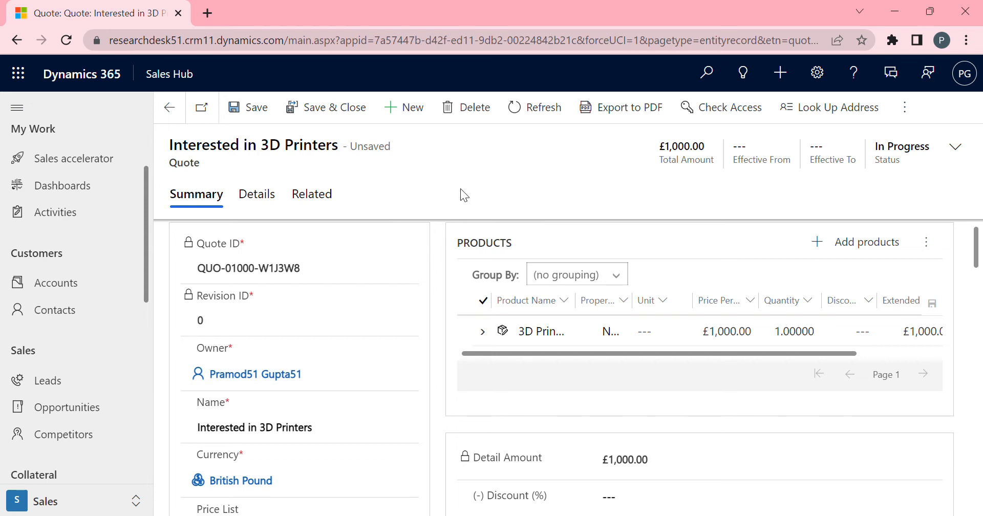
pyautogui.click(257, 121)
# Export the quote to PDF using the Quote Summary template and attach it to a new email.
pyautogui.click(628, 114)
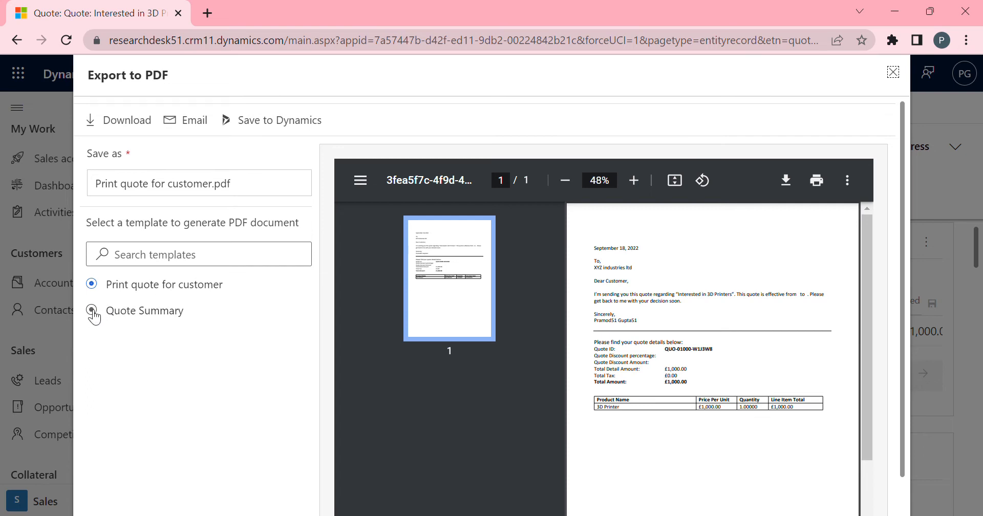
pyautogui.click(92, 310)
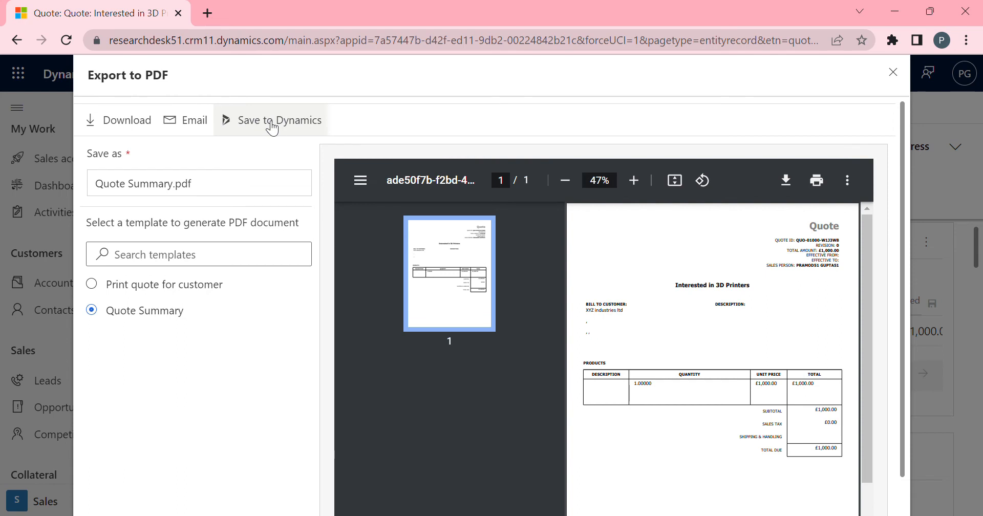
pyautogui.click(196, 131)
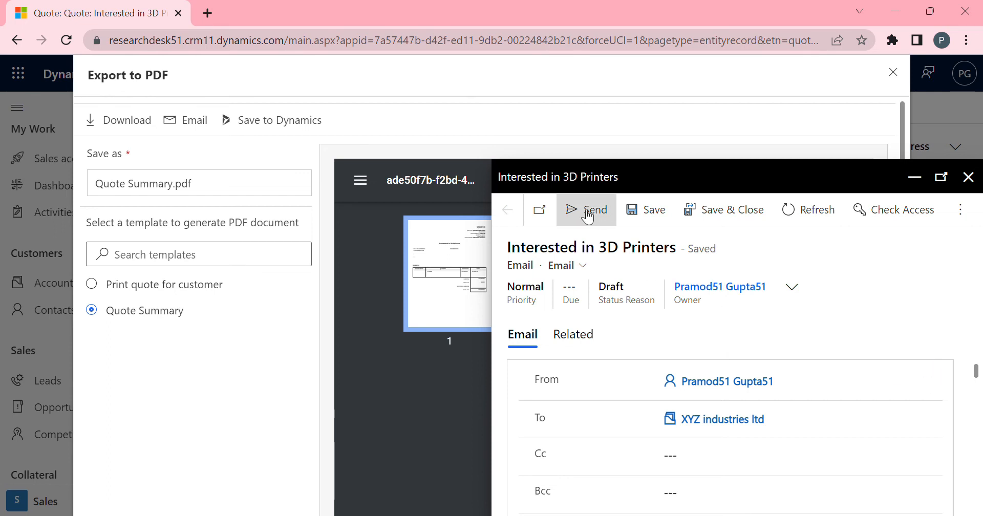
# Send the email with the quote summary to the customer.
pyautogui.moveTo(707, 173); pyautogui.dragTo(666, 134)
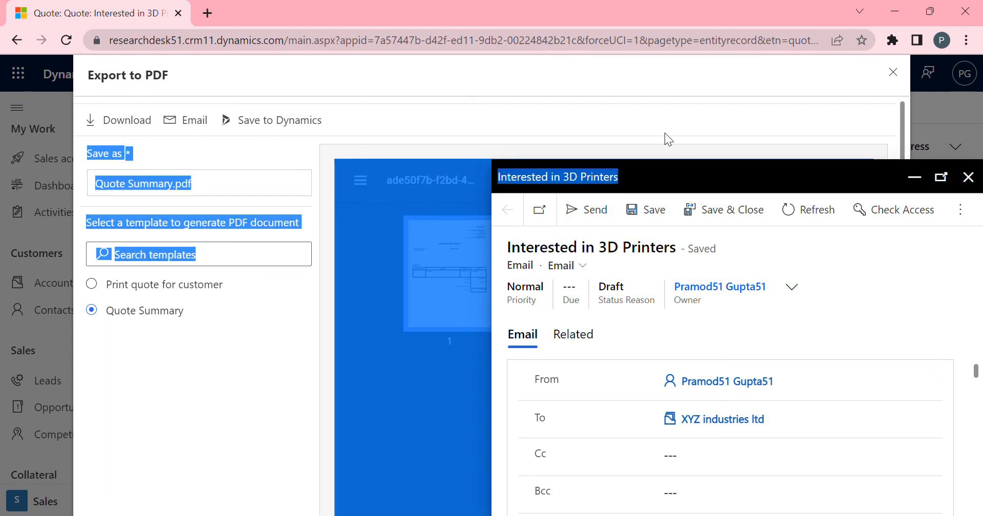
pyautogui.click(689, 164)
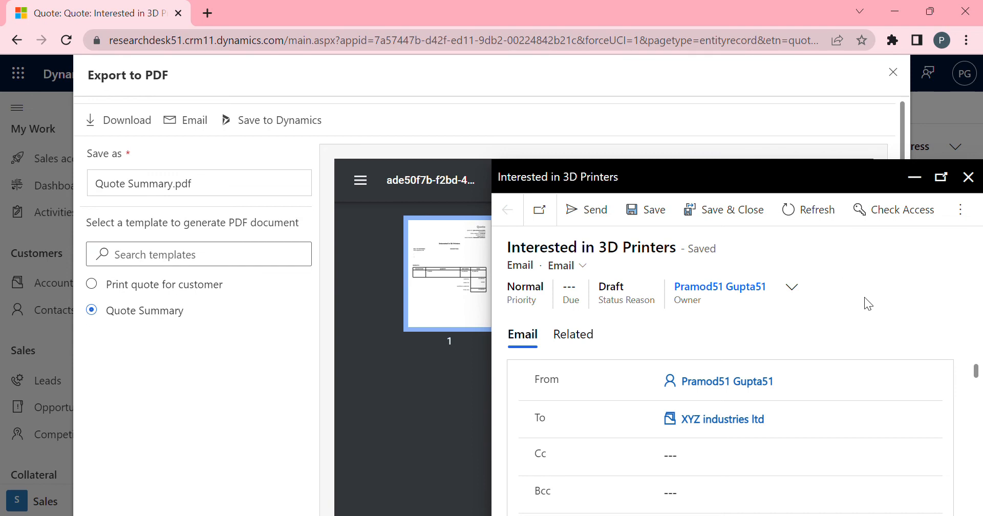
pyautogui.click(581, 213)
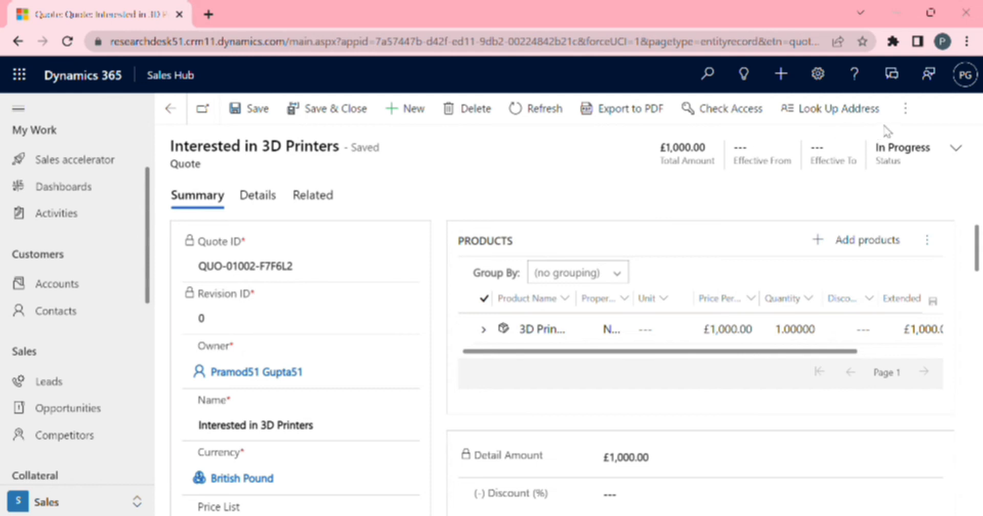
# Activate the quote and dismiss the confirmation notification.
pyautogui.click(905, 110)
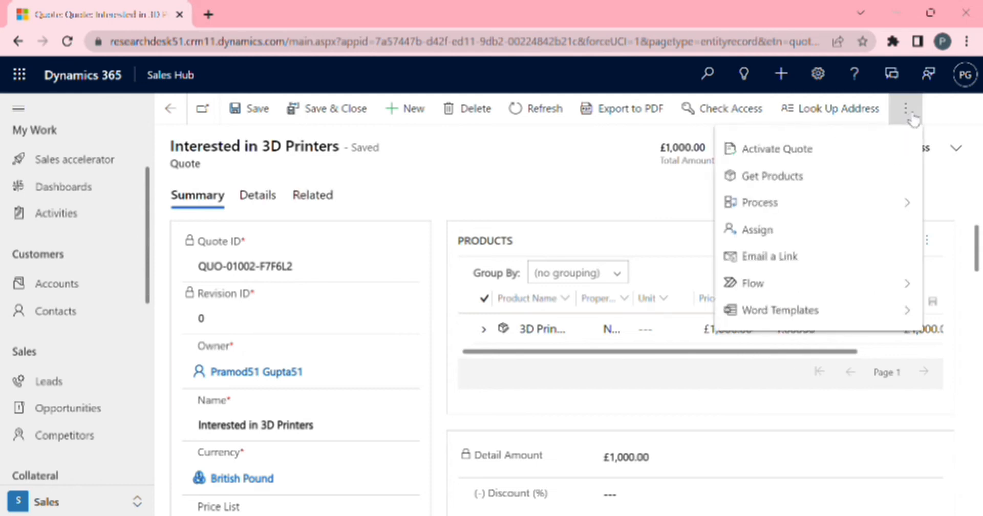
pyautogui.click(798, 153)
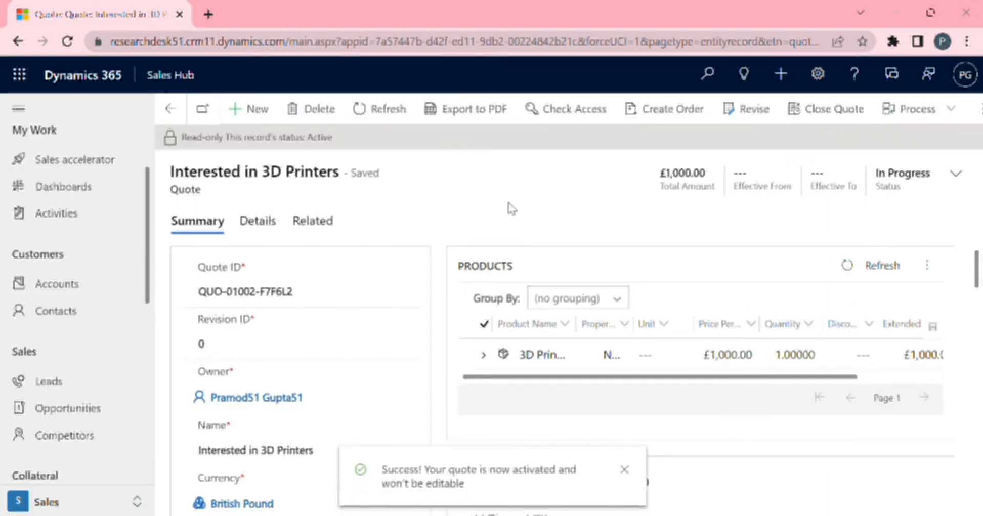
pyautogui.click(625, 470)
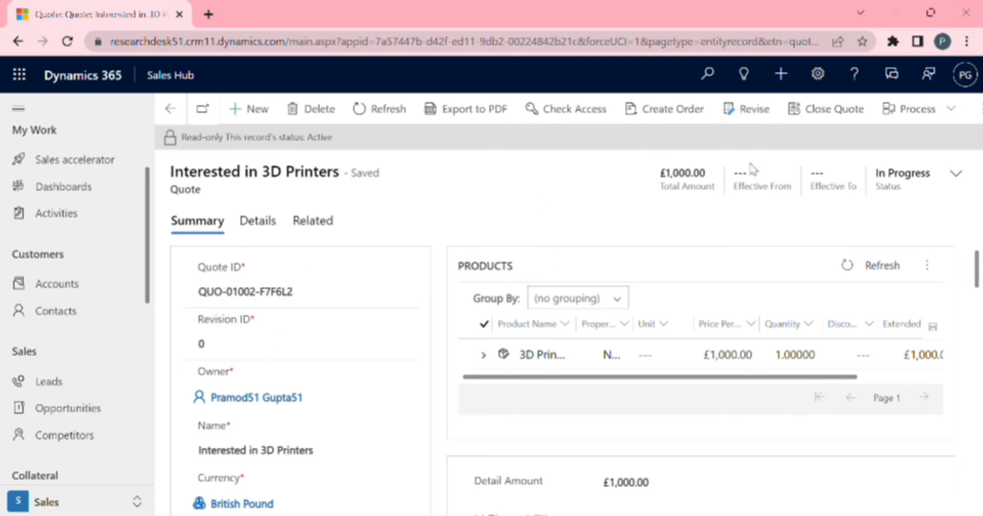
# Revise the activated quote, dismiss the notification, and return to the opportunity's quotes.
pyautogui.click(745, 116)
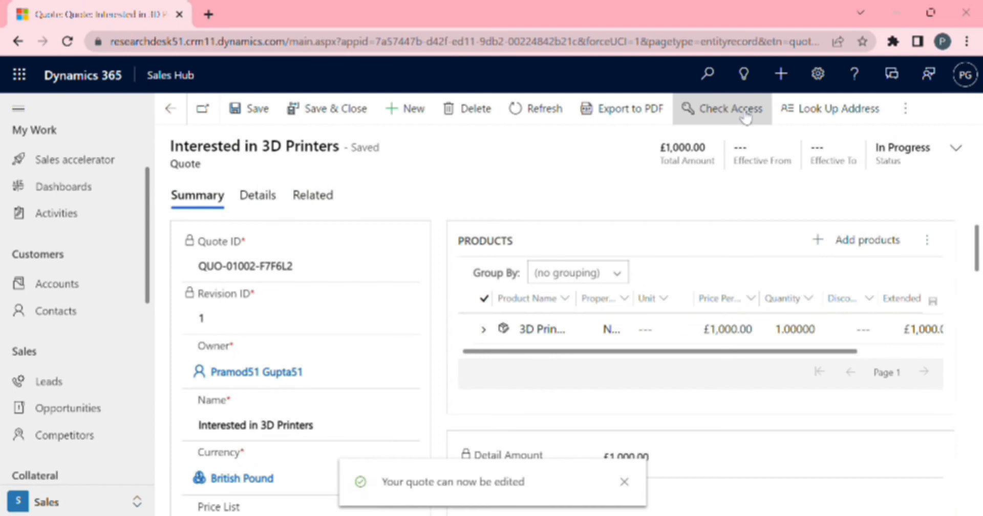
pyautogui.click(624, 482)
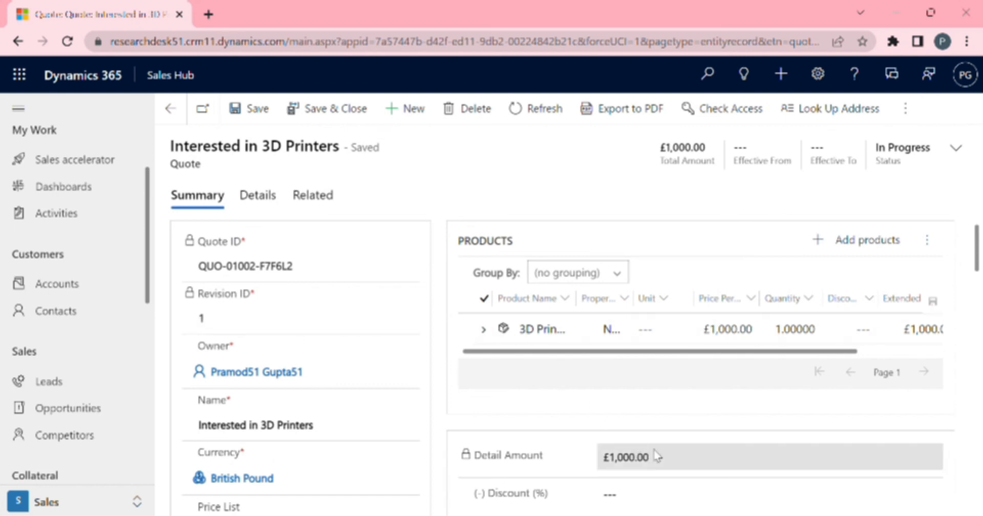
pyautogui.moveTo(977, 272); pyautogui.dragTo(976, 251)
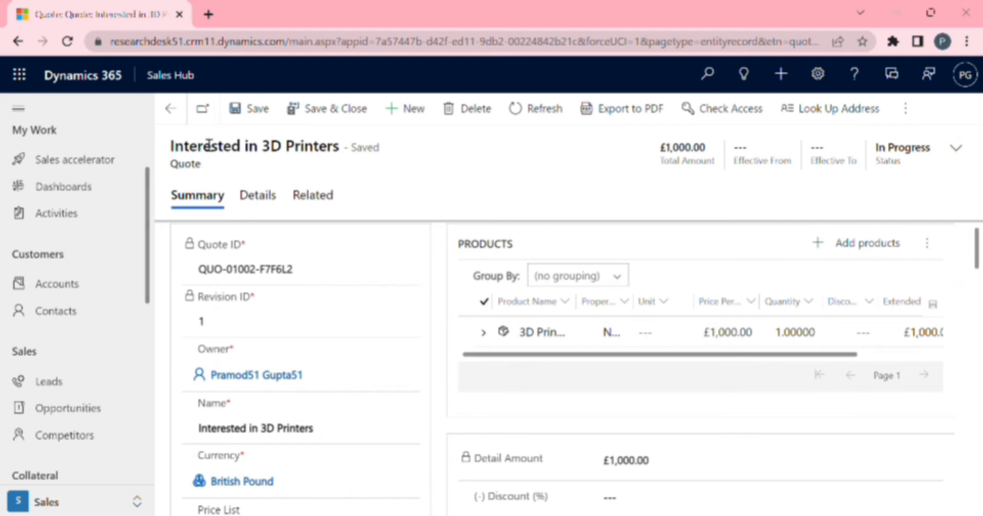
pyautogui.click(178, 117)
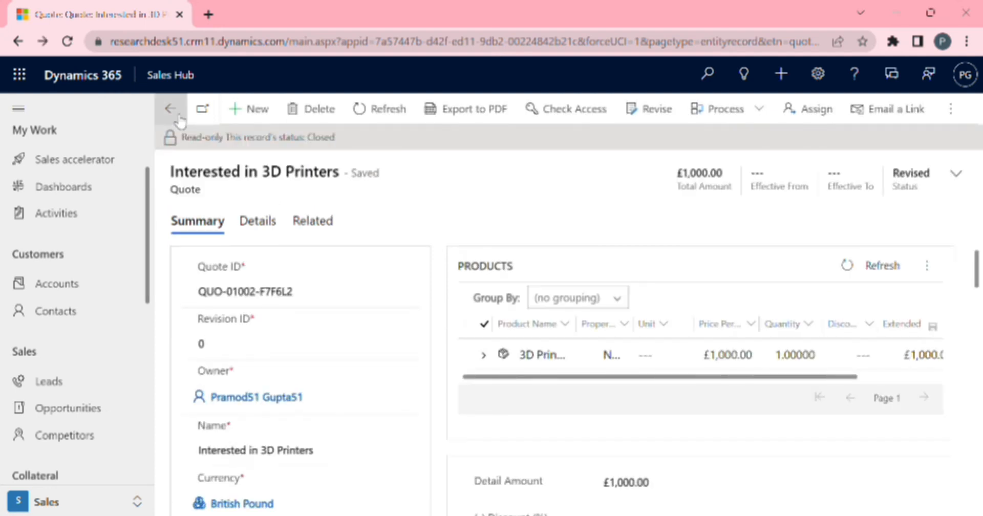
pyautogui.click(178, 116)
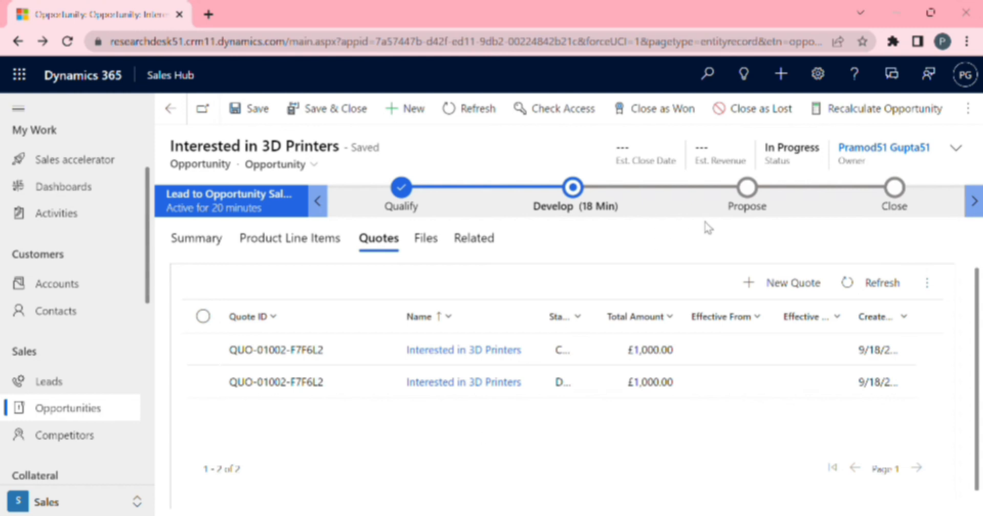
# Mark all four Propose stage steps complete in the business process flow and save the opportunity.
pyautogui.click(747, 190)
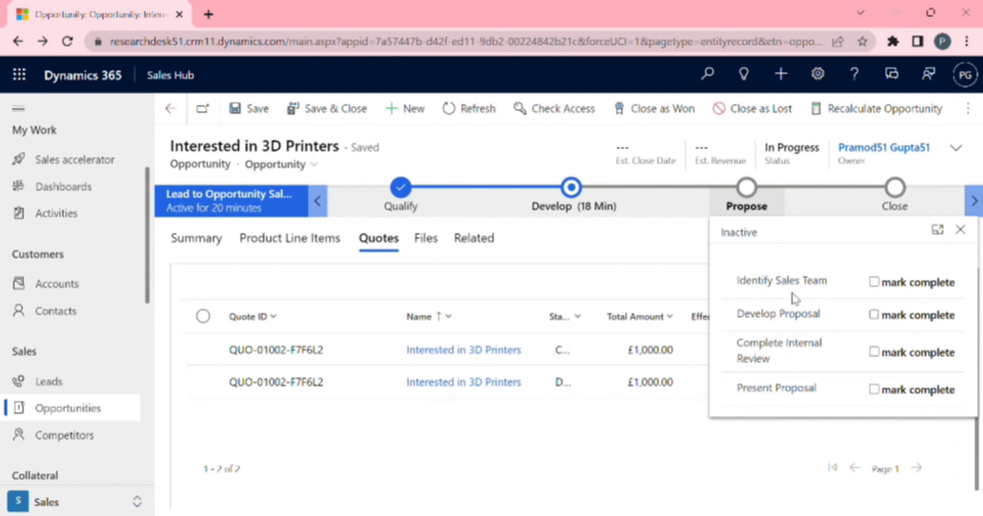
pyautogui.click(874, 282)
pyautogui.click(875, 319)
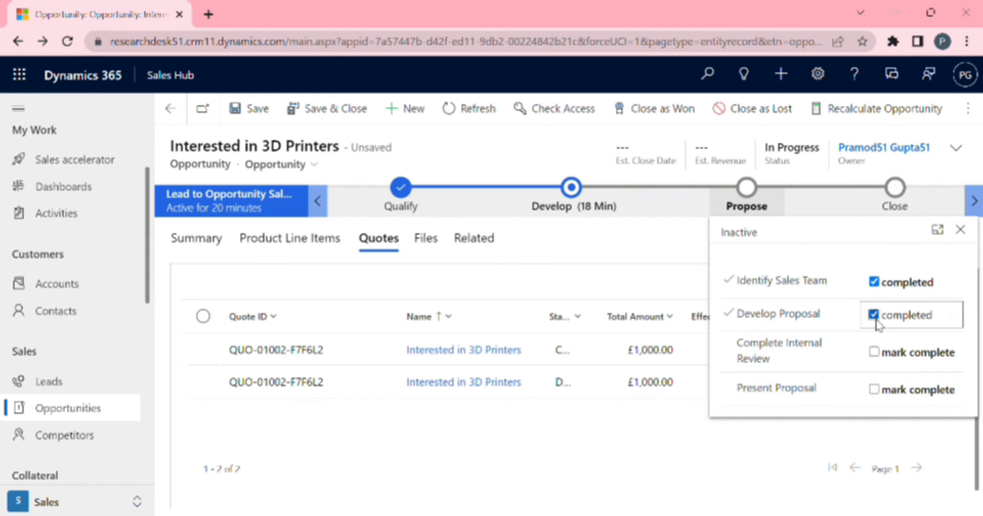
pyautogui.click(874, 355)
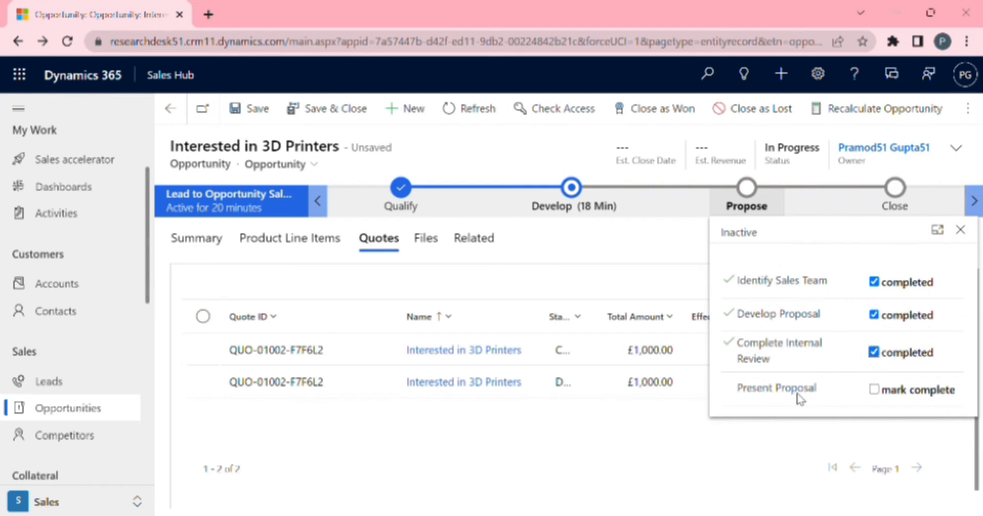
pyautogui.click(873, 391)
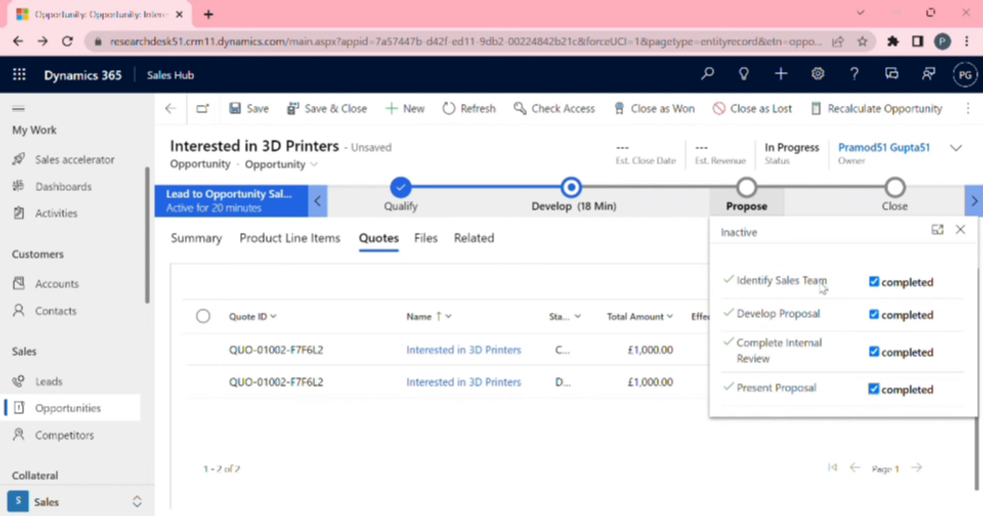
pyautogui.click(640, 453)
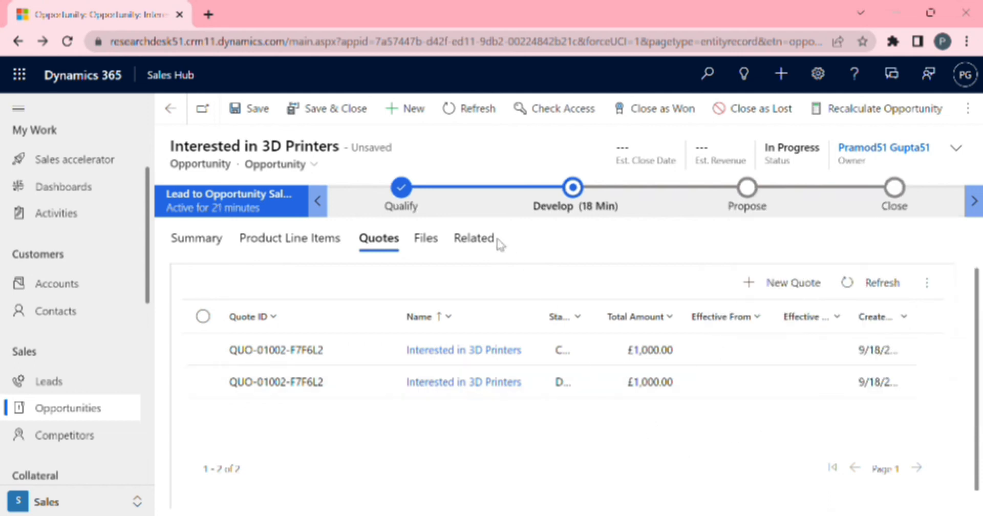
pyautogui.click(268, 121)
# Open the revised quote and create an order from it with status Won, closing the opportunity.
pyautogui.click(748, 193)
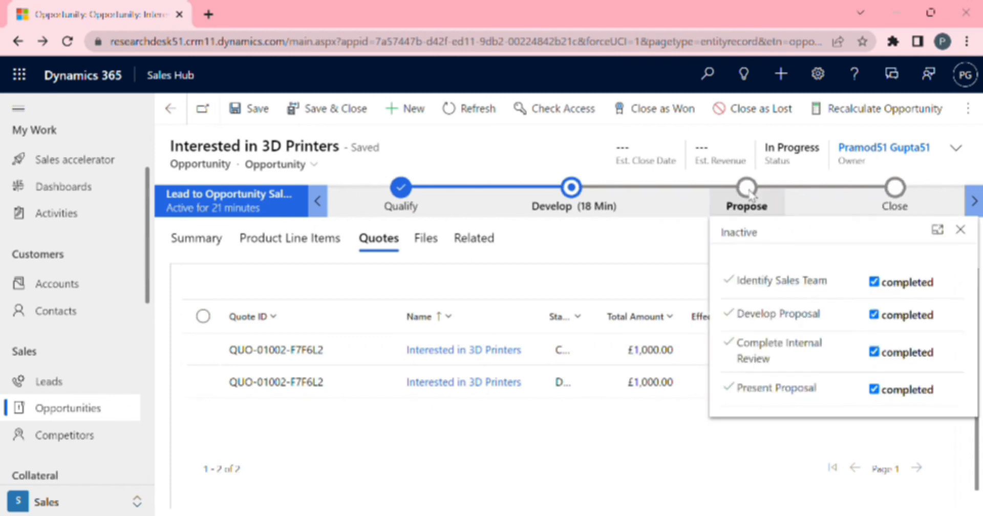
pyautogui.click(673, 243)
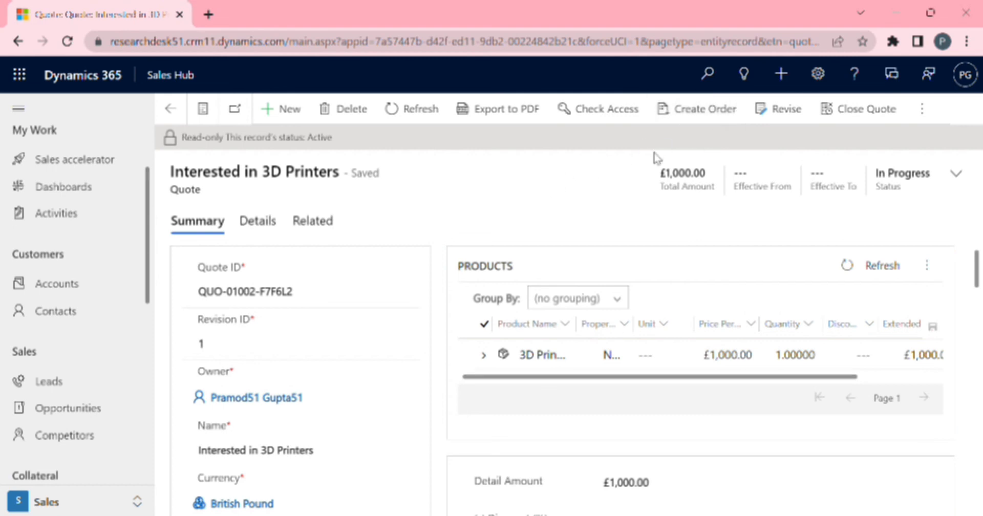
pyautogui.click(699, 121)
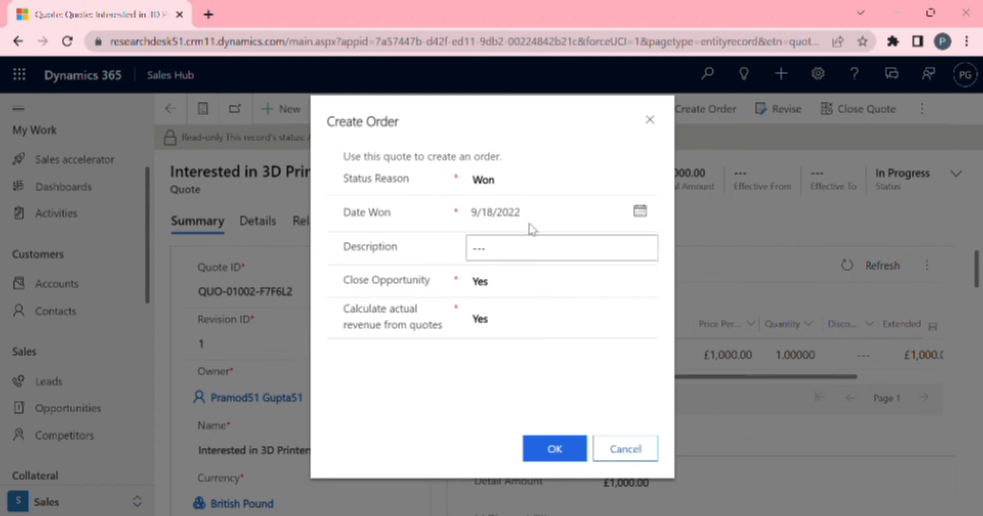
pyautogui.click(566, 453)
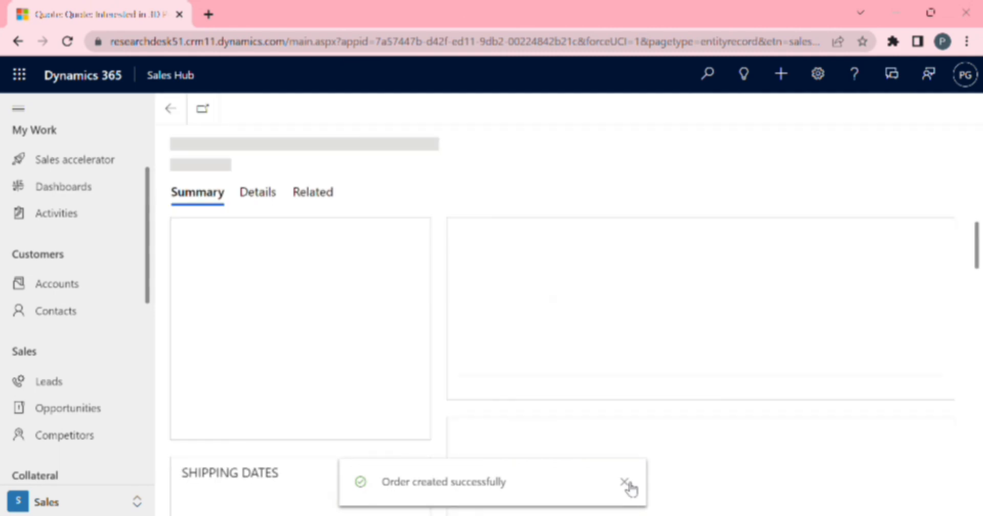
pyautogui.click(625, 482)
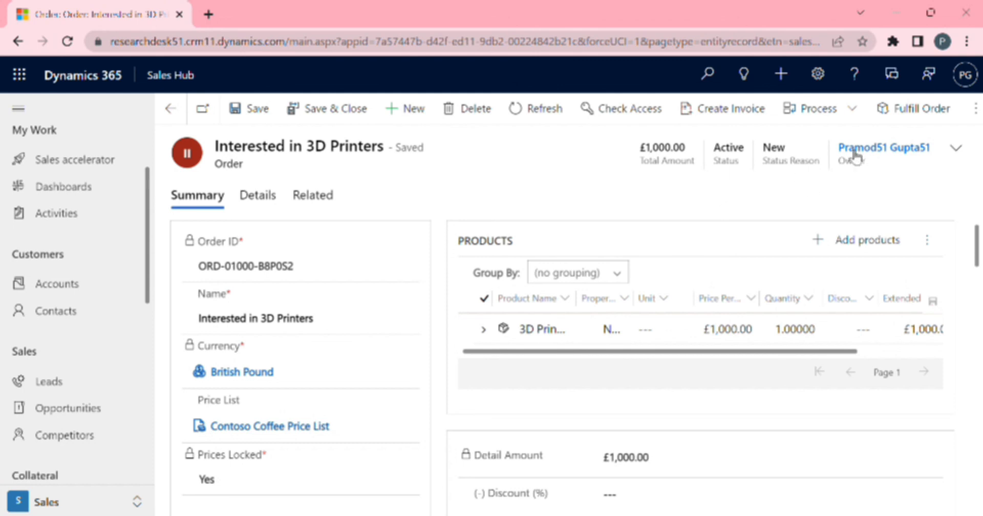
# Fulfil the order with status reason Complete.
pyautogui.click(933, 118)
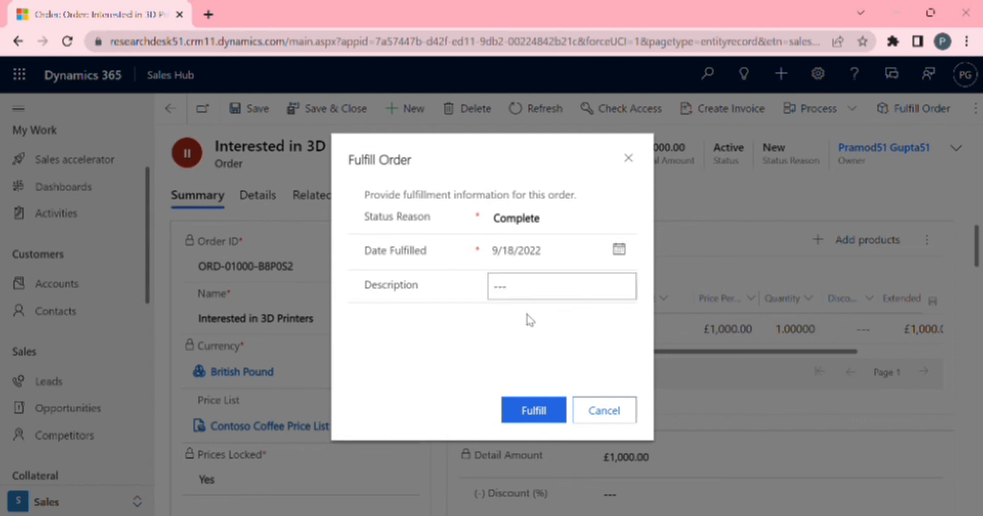
pyautogui.click(530, 409)
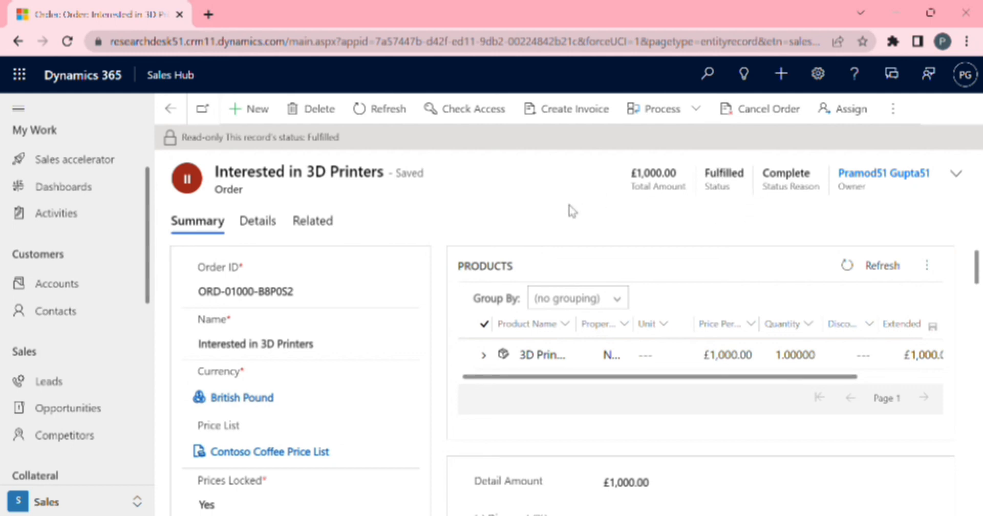
# Create an invoice from the fulfilled order and mark the invoice paid with status reason Complete.
pyautogui.click(577, 117)
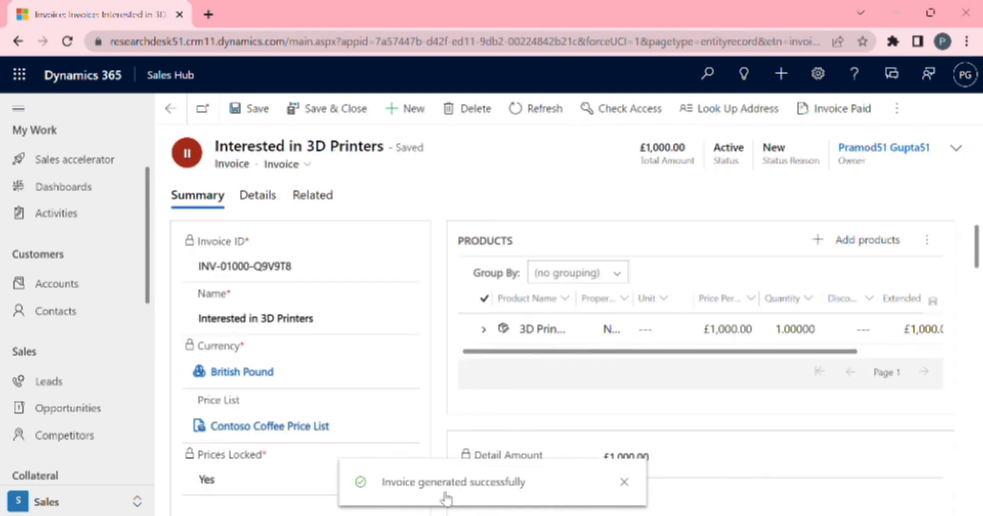
pyautogui.click(623, 482)
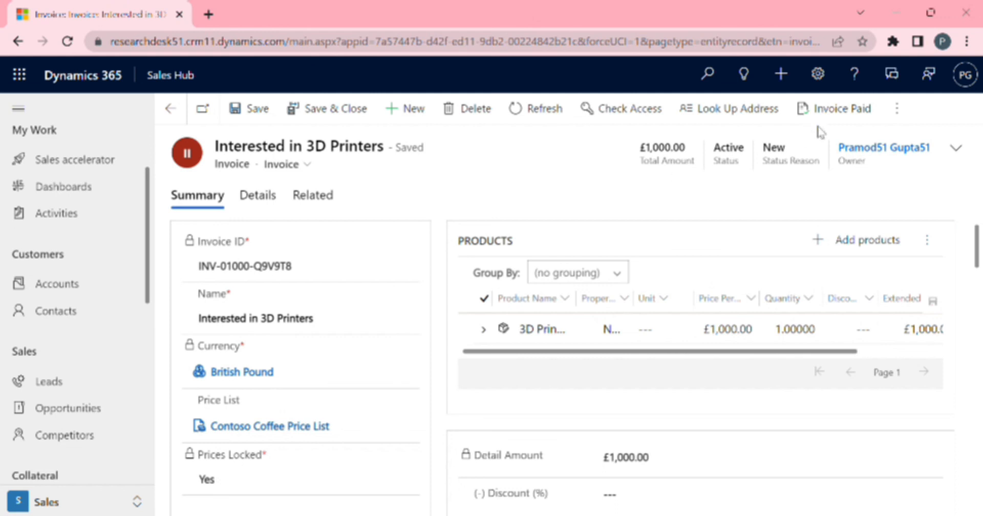
pyautogui.click(841, 115)
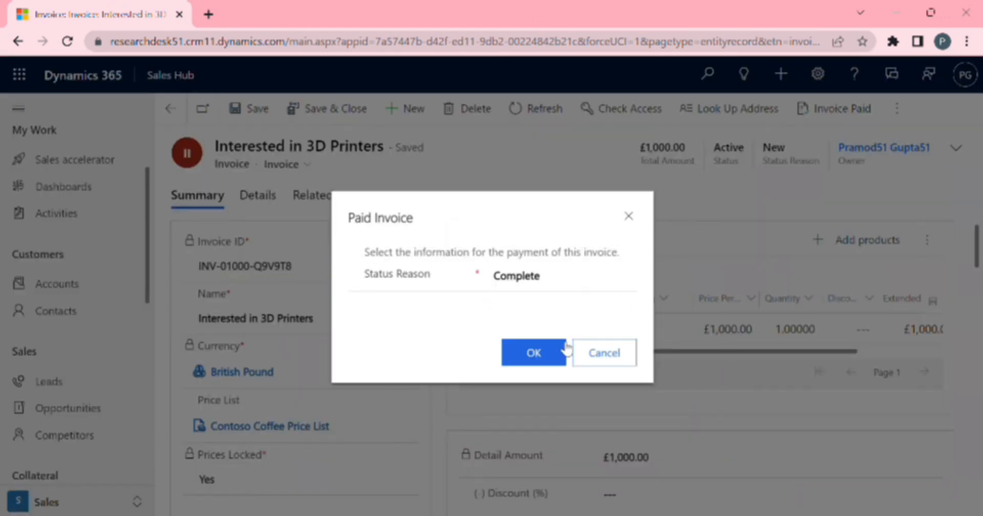
pyautogui.click(536, 358)
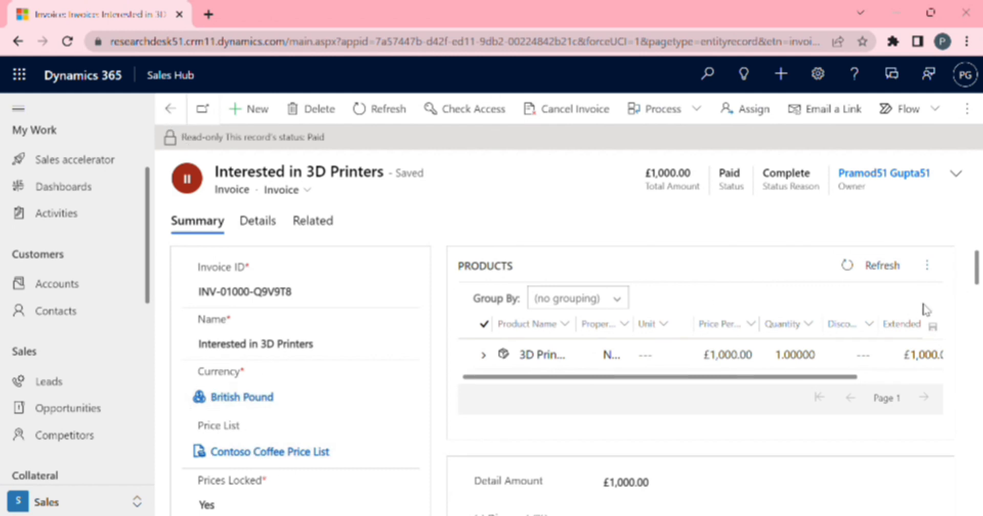
# Open the opportunities list and search it for the contact's first name, then clear the search.
pyautogui.moveTo(976, 274); pyautogui.dragTo(976, 126)
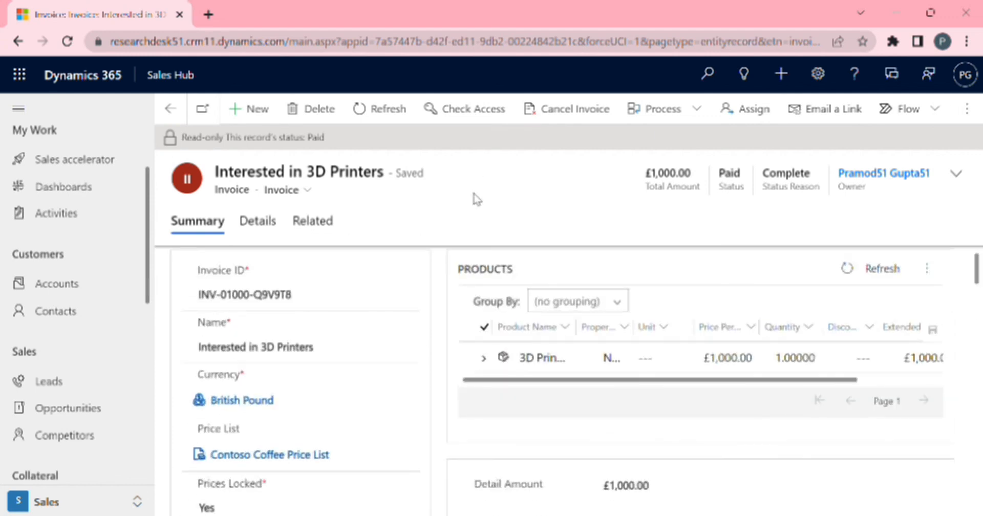
pyautogui.click(84, 419)
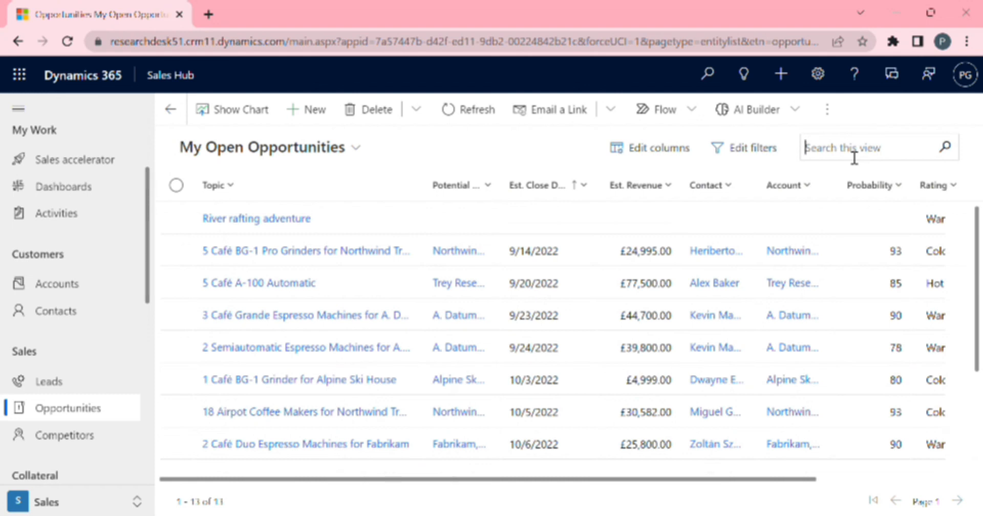
pyautogui.write('david')
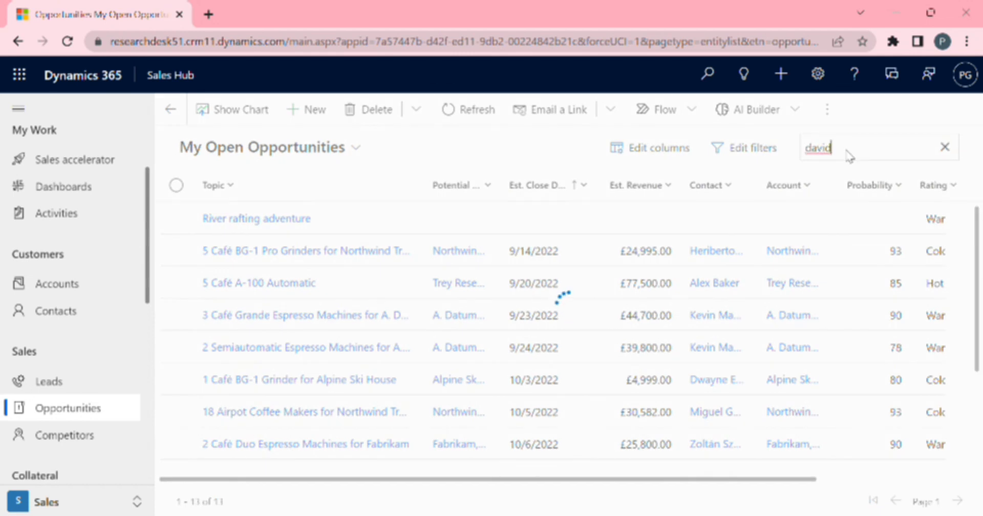
pyautogui.press('BackSpace')
pyautogui.press('BackSpace')
pyautogui.press('BackSpace')
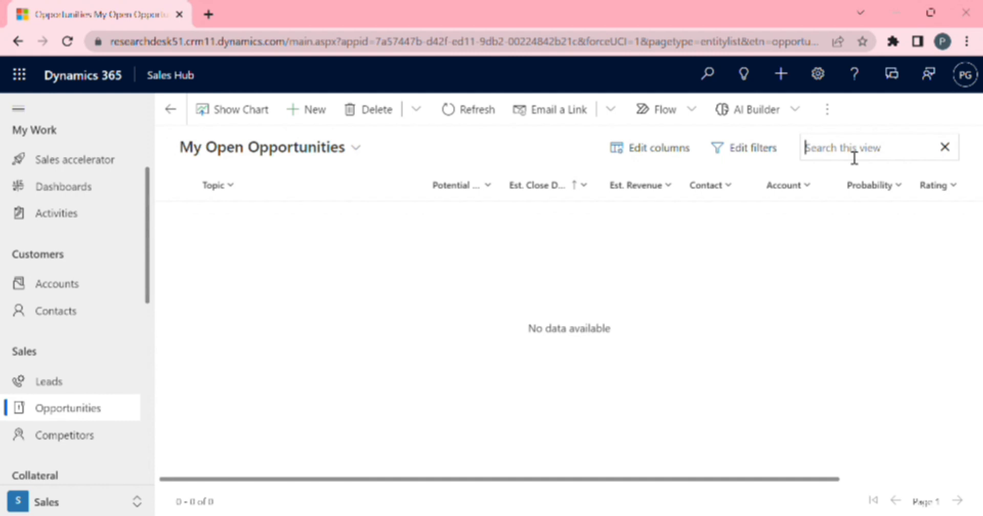
# Open the Interested in 3D Printers opportunity from the Closed Opportunities view and inspect its Propose stage.
pyautogui.click(357, 152)
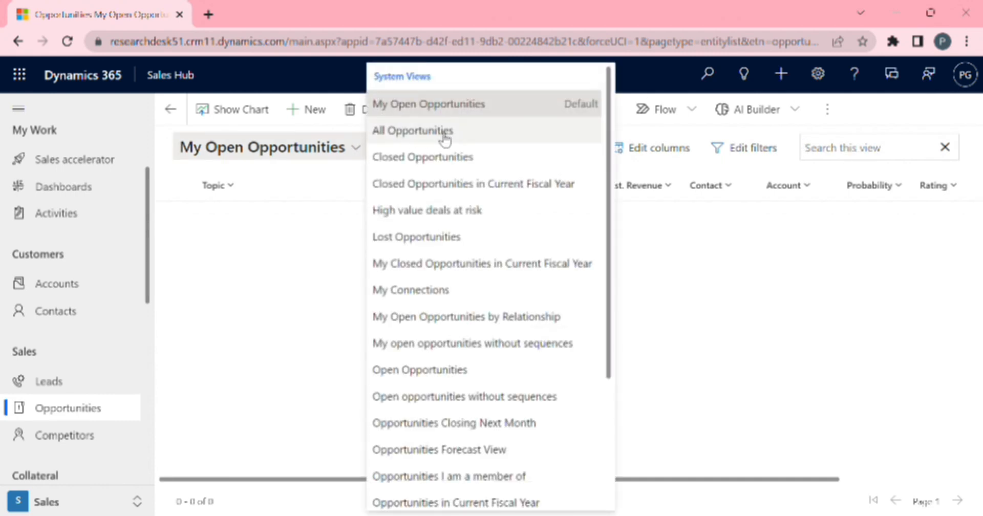
pyautogui.click(442, 162)
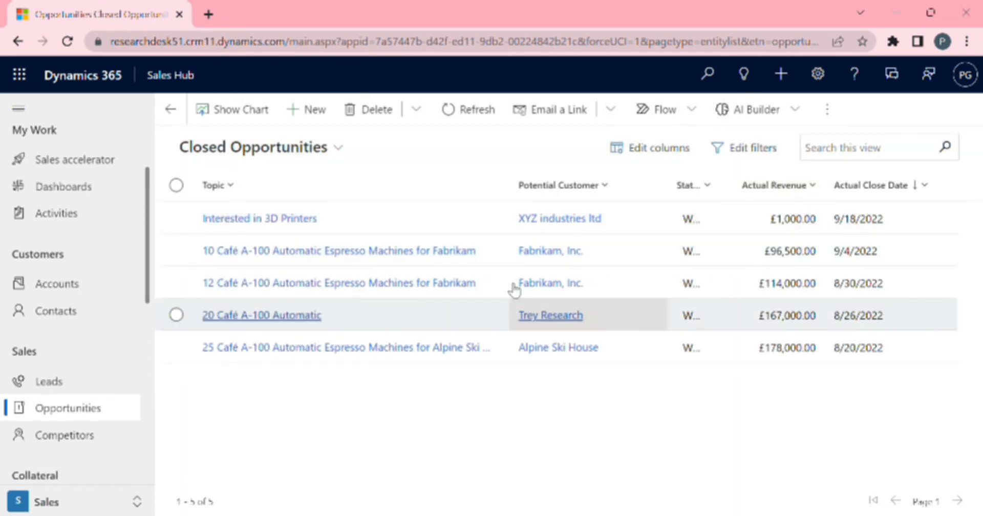
pyautogui.click(279, 219)
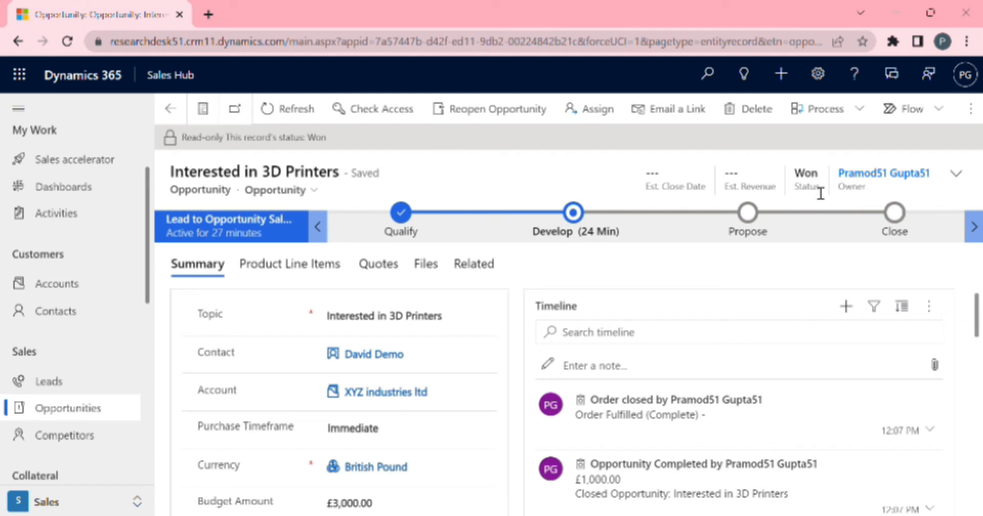
pyautogui.click(747, 217)
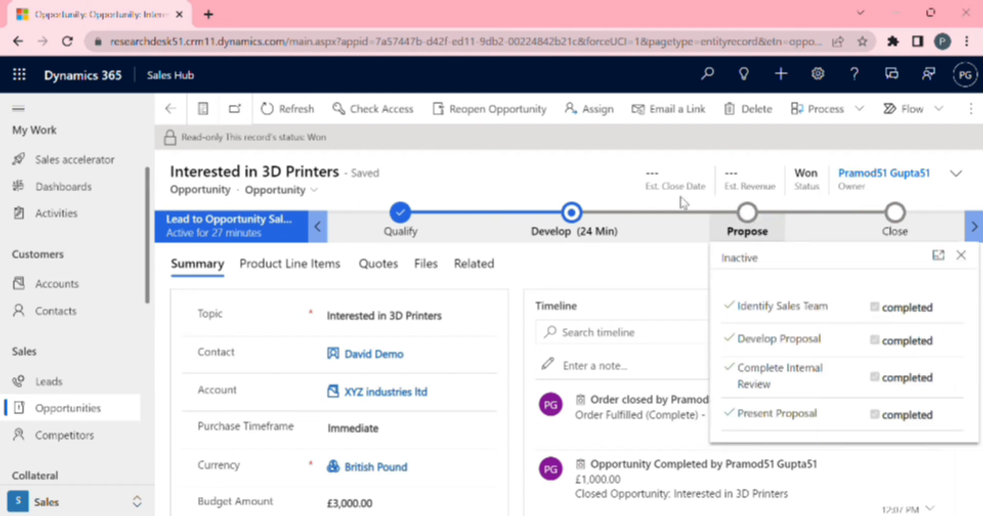